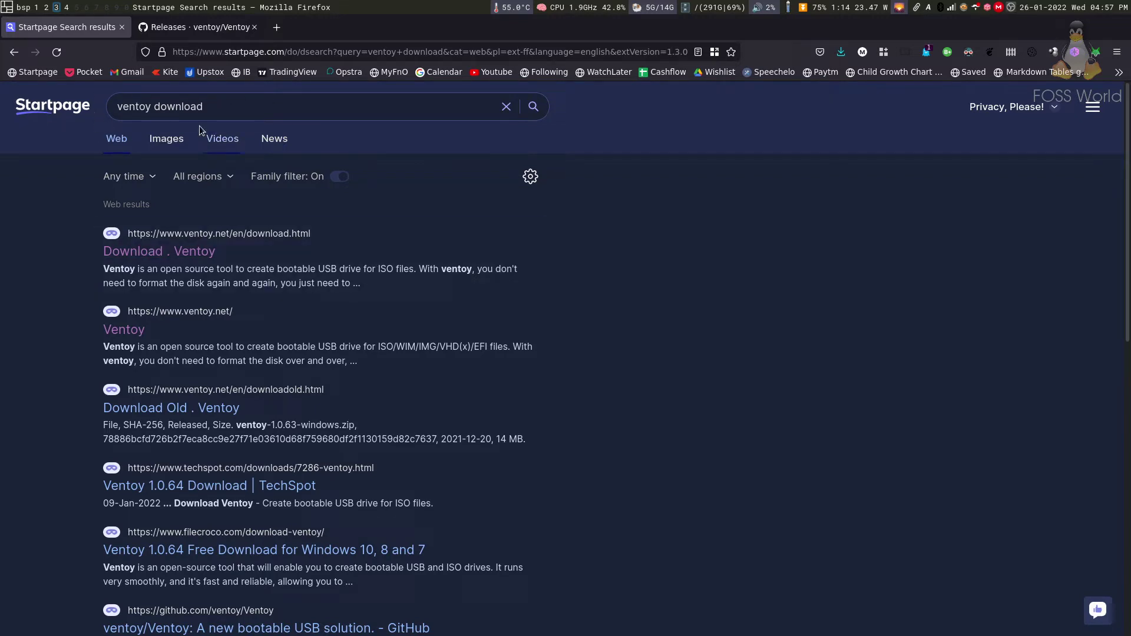
# Go to the Ventoy GitHub releases page and scroll to the 1.0.64 assets.
pyautogui.click(200, 28)
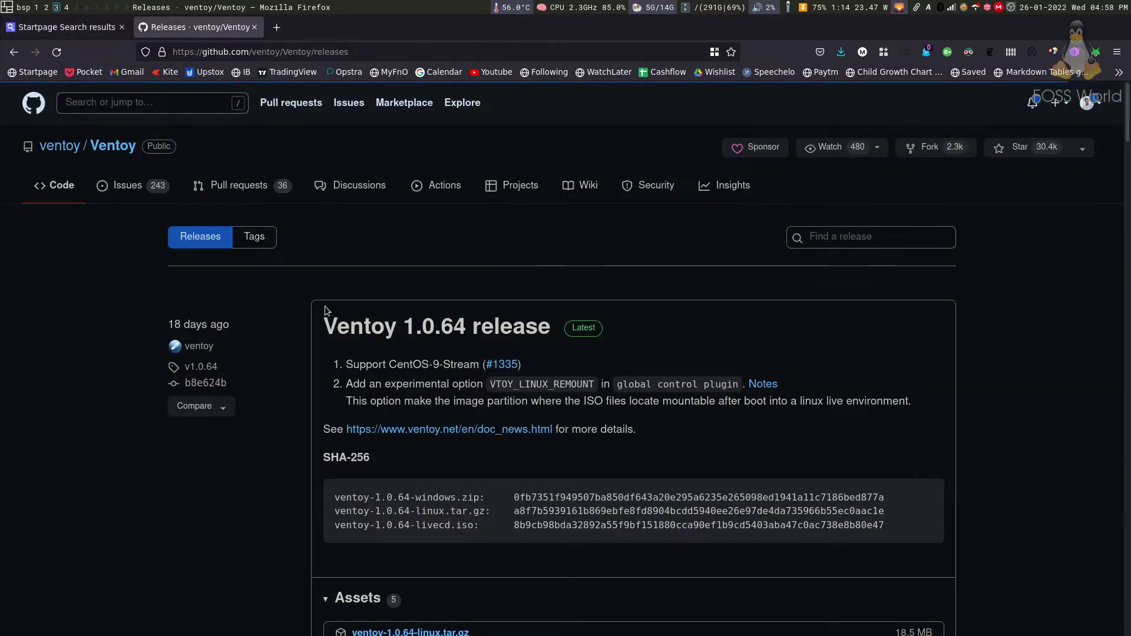
pyautogui.click(246, 54)
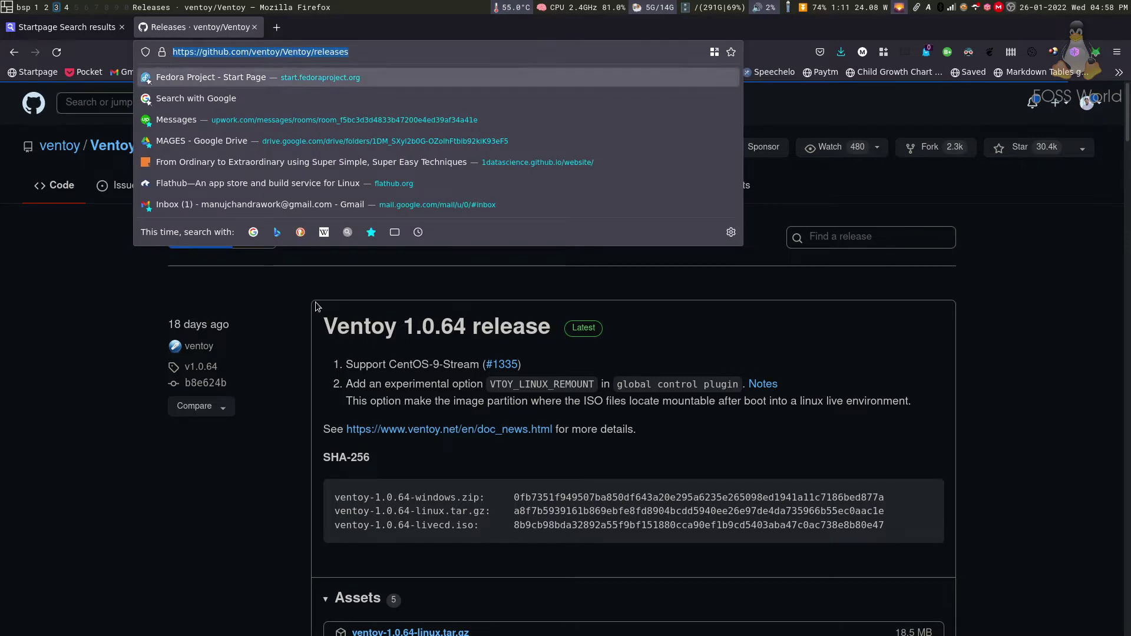
pyautogui.click(237, 510)
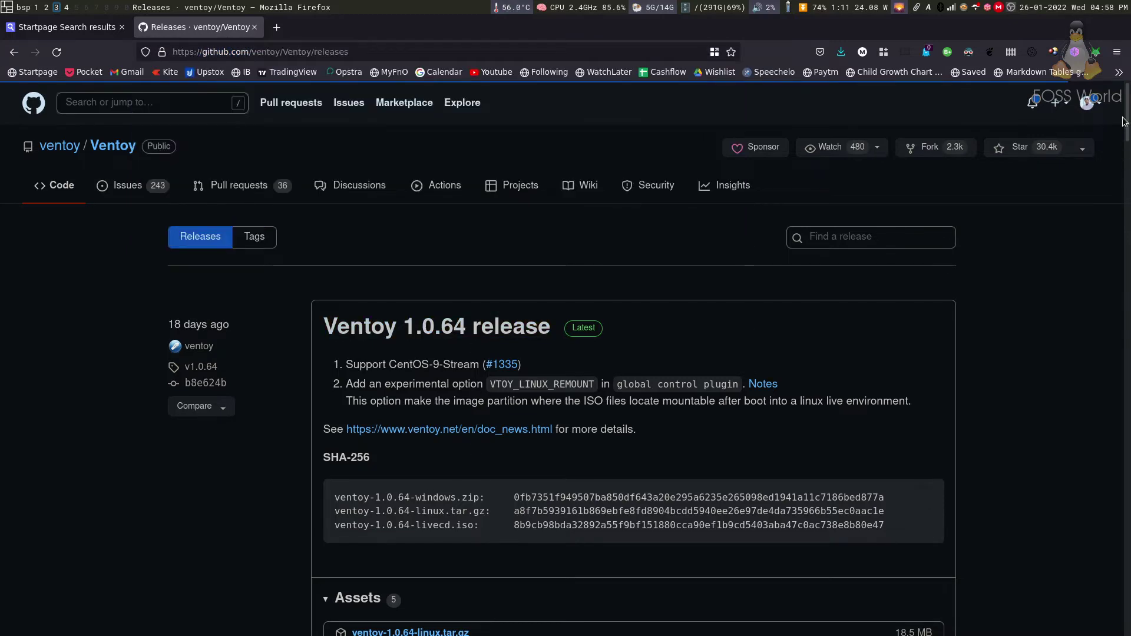
pyautogui.moveTo(1127, 134); pyautogui.dragTo(1129, 154)
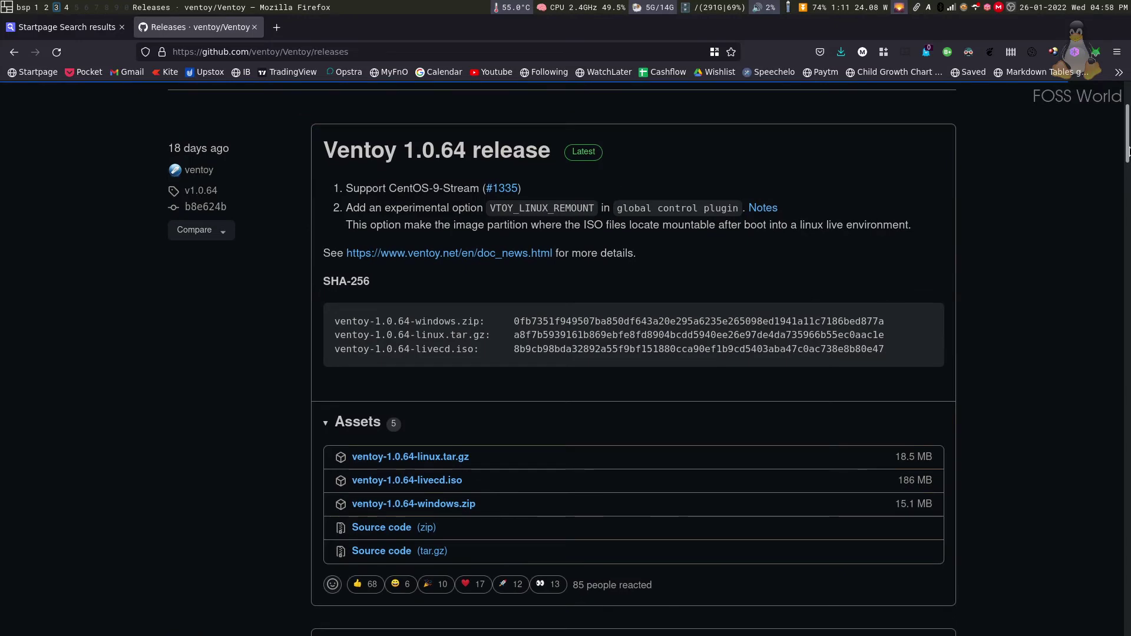
# Download ventoy-1.0.64-linux.tar.gz and save it to disk.
pyautogui.click(444, 459)
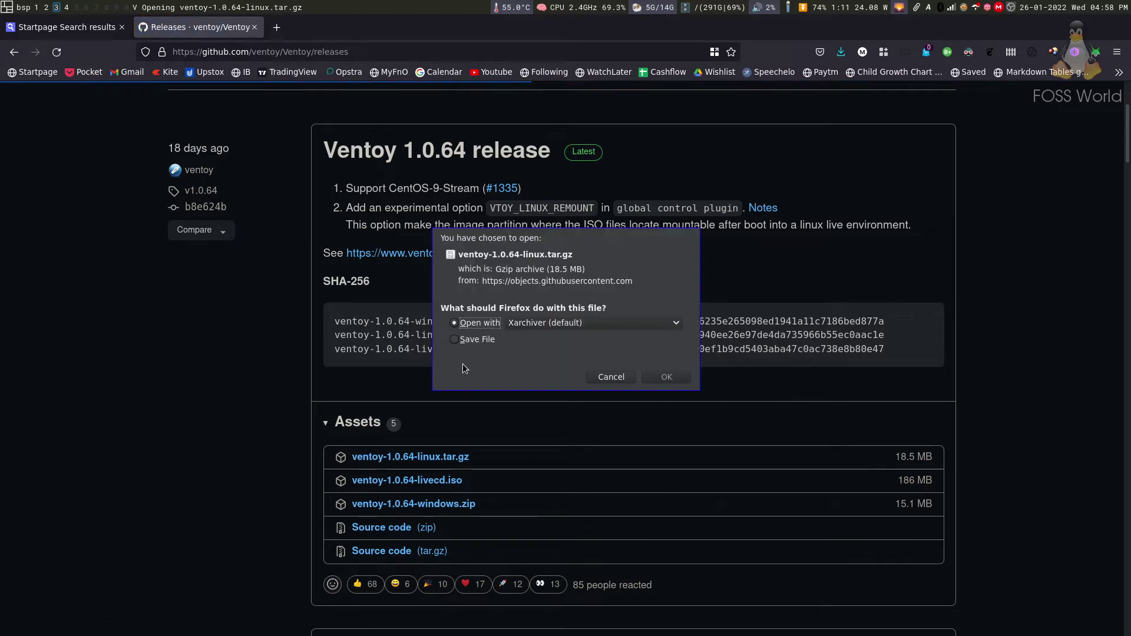
pyautogui.click(475, 344)
pyautogui.click(680, 379)
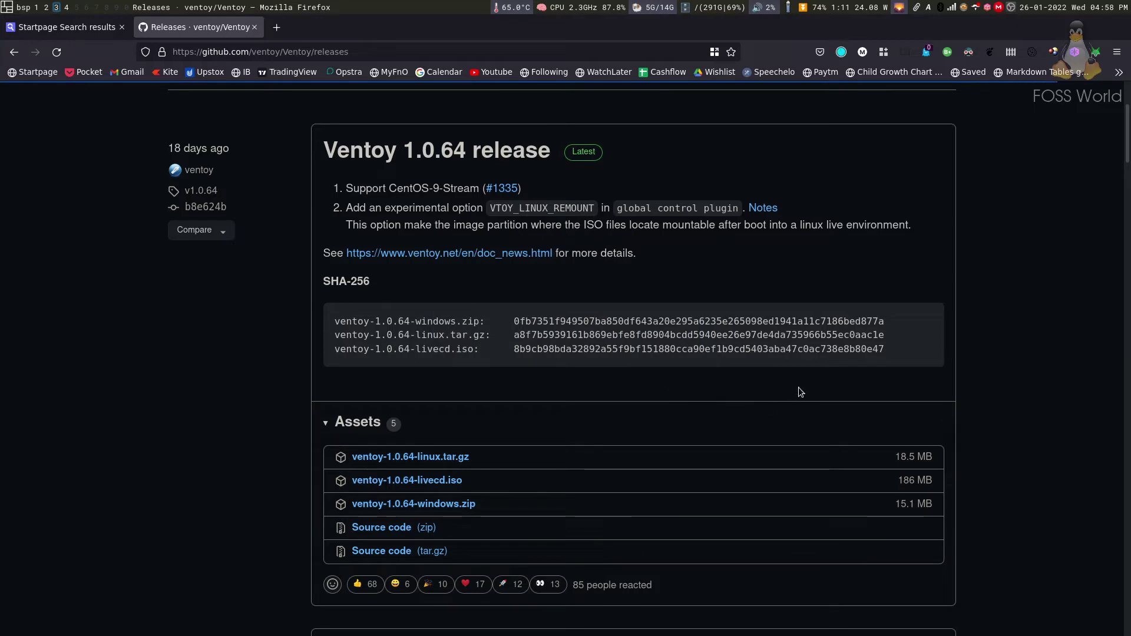
# Extract ventoy-1.0.64-linux.tar.gz in 01 TASK CAPTURE BIN into a ventoy-1.0.64 folder.
pyautogui.press('super+4')
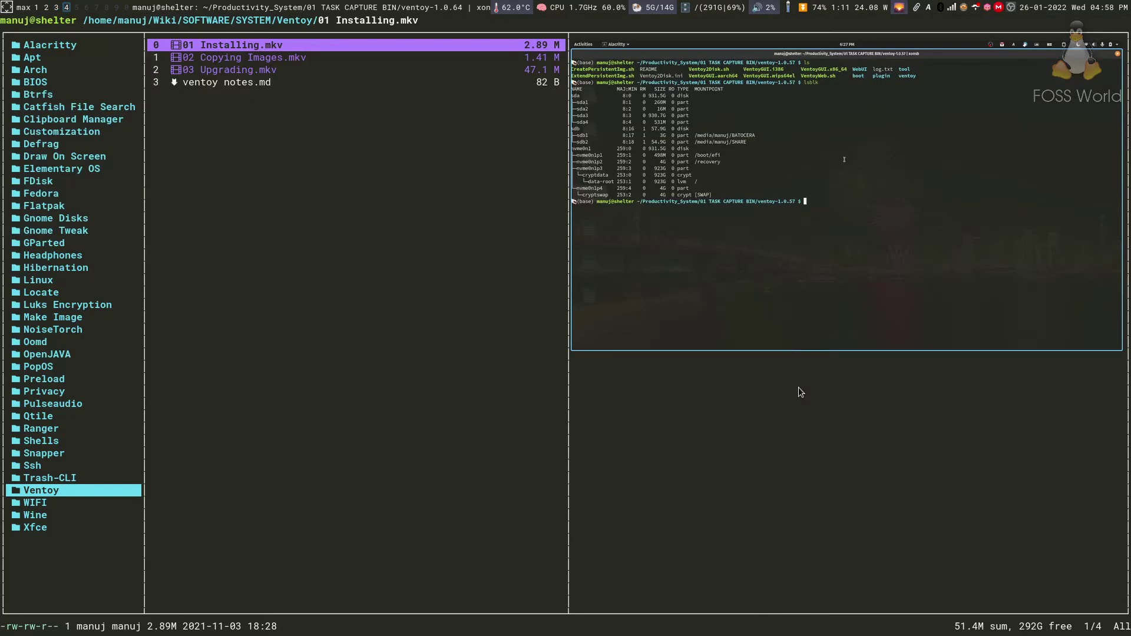
pyautogui.press('g')
pyautogui.press('c')
pyautogui.press('j')
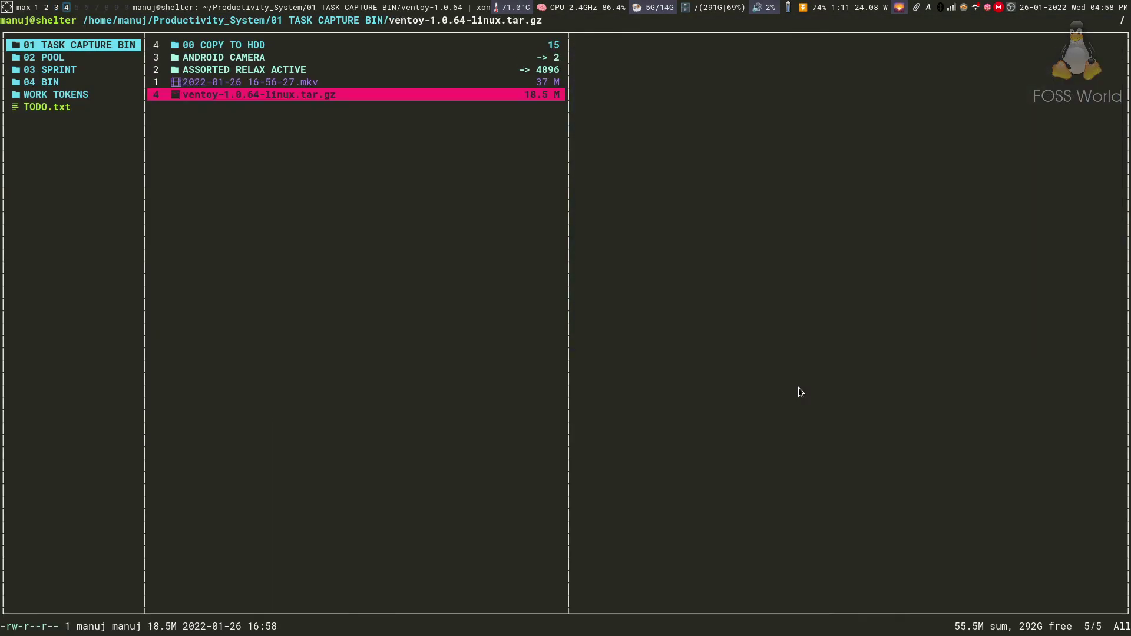
pyautogui.press('e')
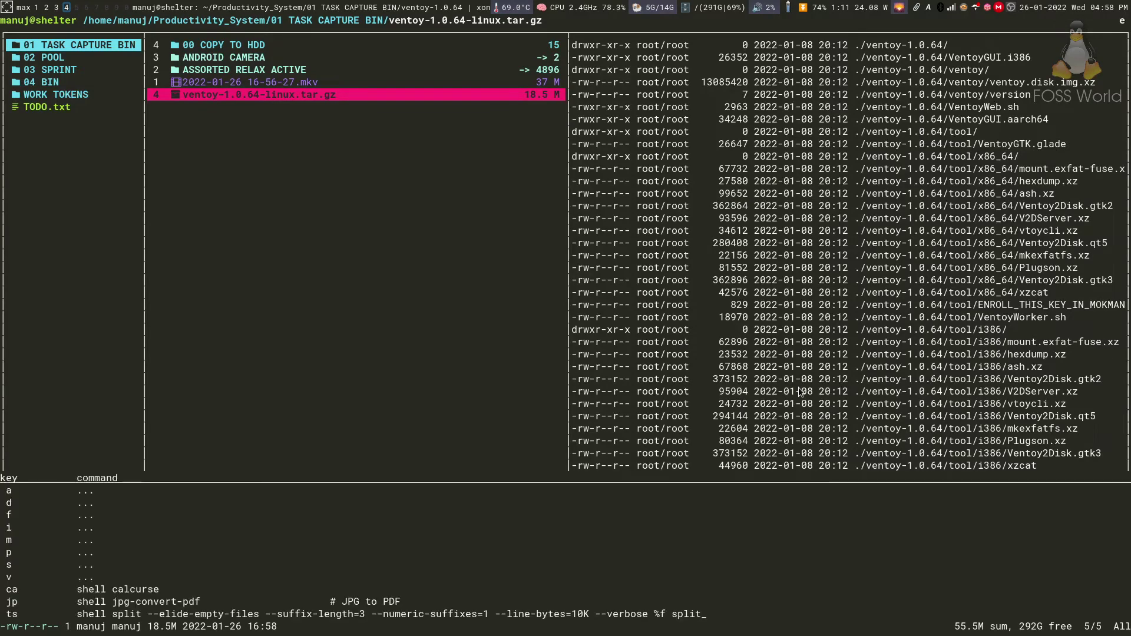
pyautogui.press('x')
pyautogui.press('Return')
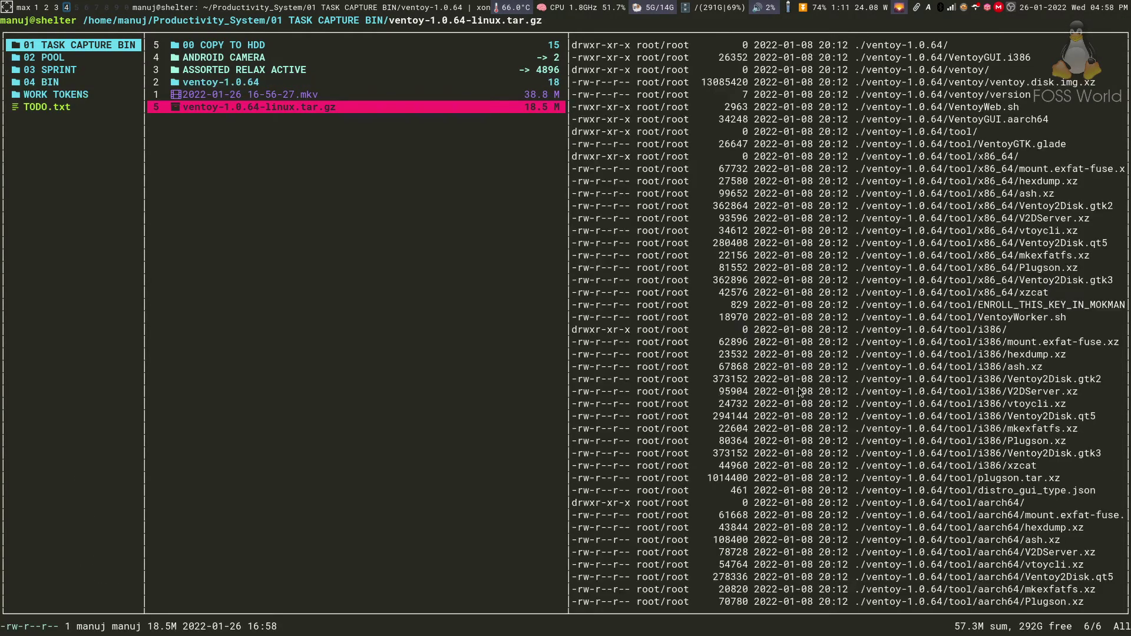
# Delete the ventoy-1.0.64-linux.tar.gz archive.
pyautogui.press('Delete')
pyautogui.press('Return')
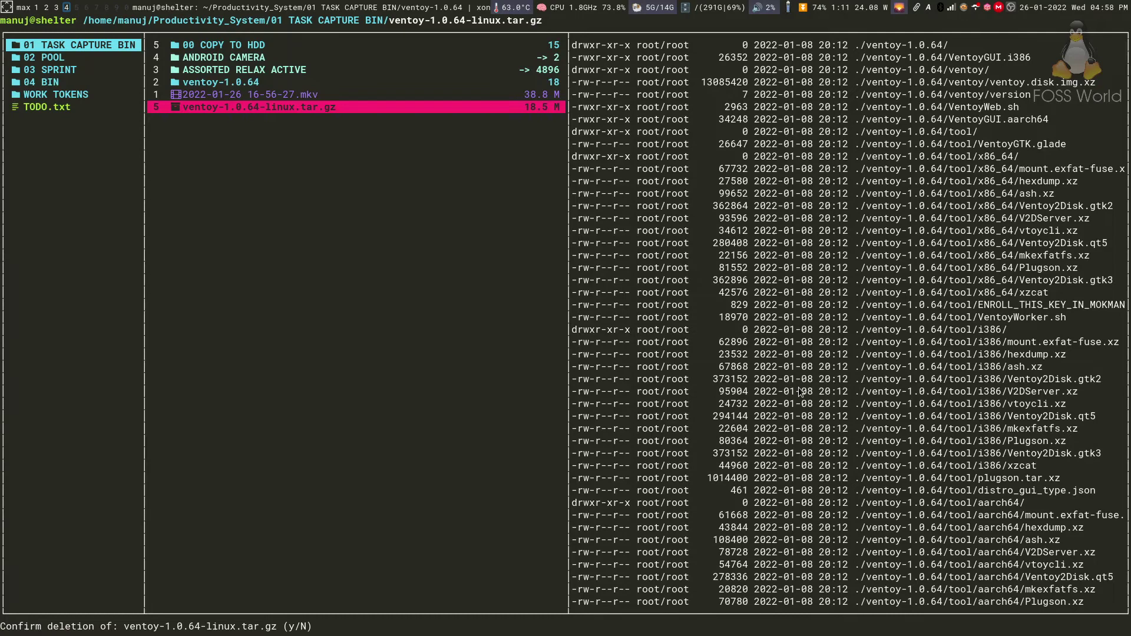
pyautogui.press('y')
# Enter the ventoy-1.0.64 folder and select VentoyGUI.x86_64.
pyautogui.press('Up')
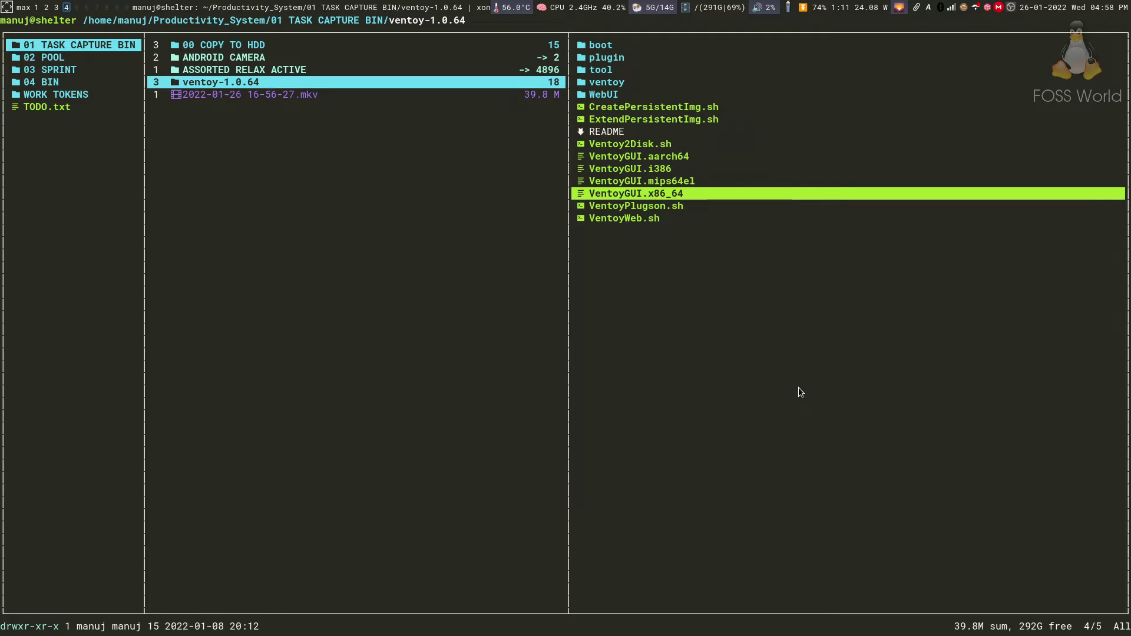
pyautogui.press('Right')
pyautogui.press('Up')
pyautogui.press('Up')
pyautogui.press('Up')
pyautogui.press('Up')
pyautogui.press('Up')
pyautogui.press('Up')
pyautogui.press('Up')
pyautogui.press('Up')
pyautogui.press('Up')
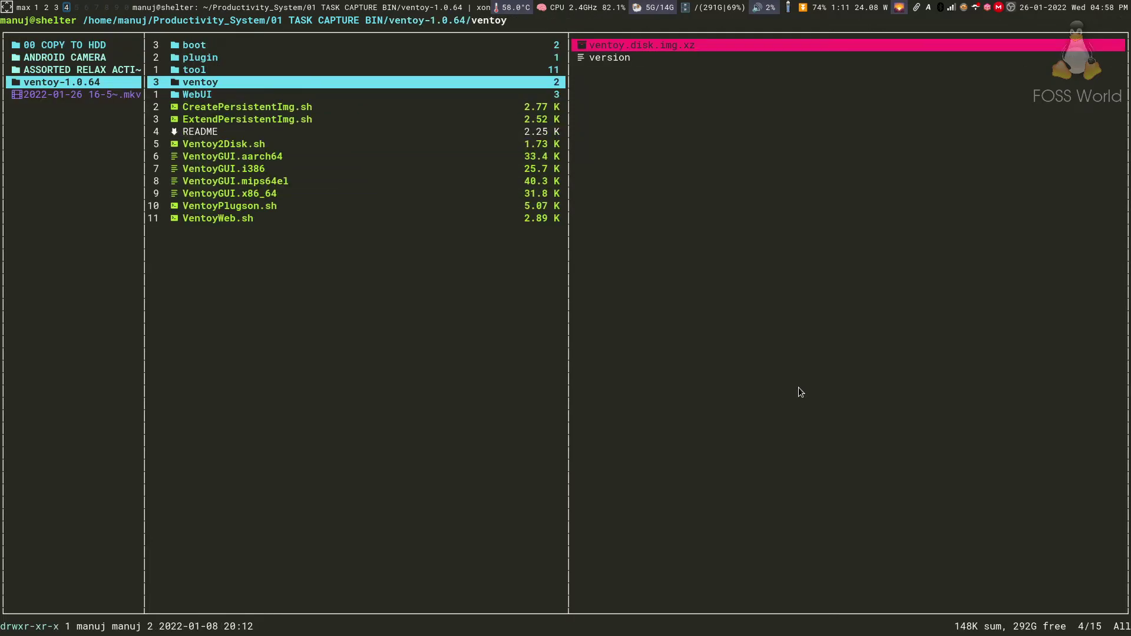
pyautogui.press('Down')
pyautogui.press('Down')
pyautogui.press('Down')
pyautogui.press('Down')
pyautogui.press('Down')
pyautogui.press('Down')
pyautogui.press('Down')
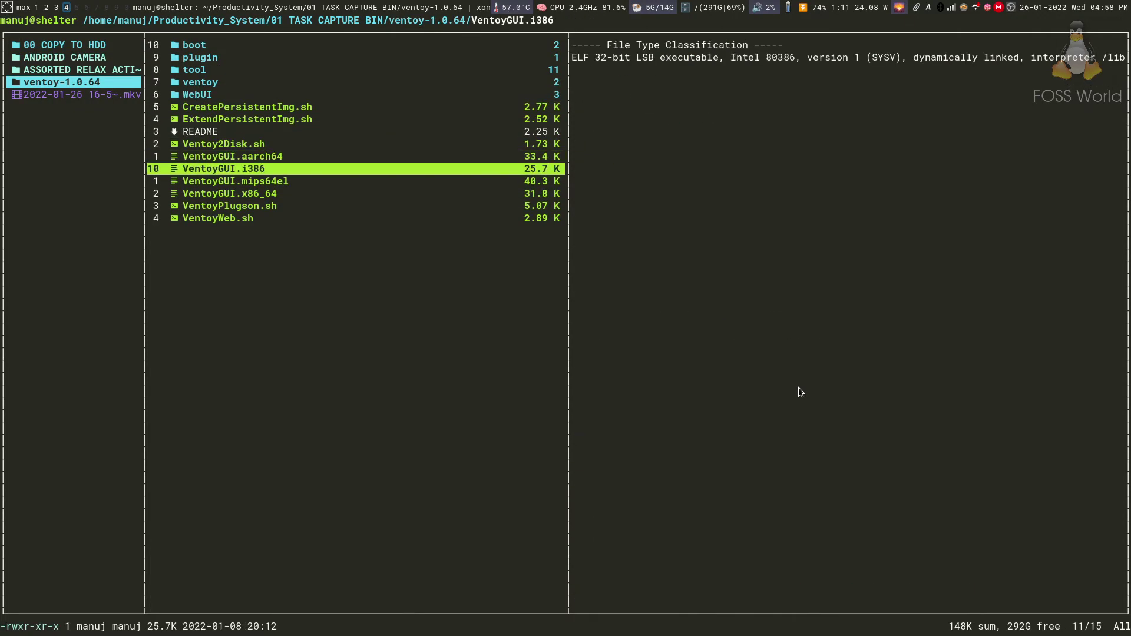
pyautogui.press('Down')
pyautogui.press('Down')
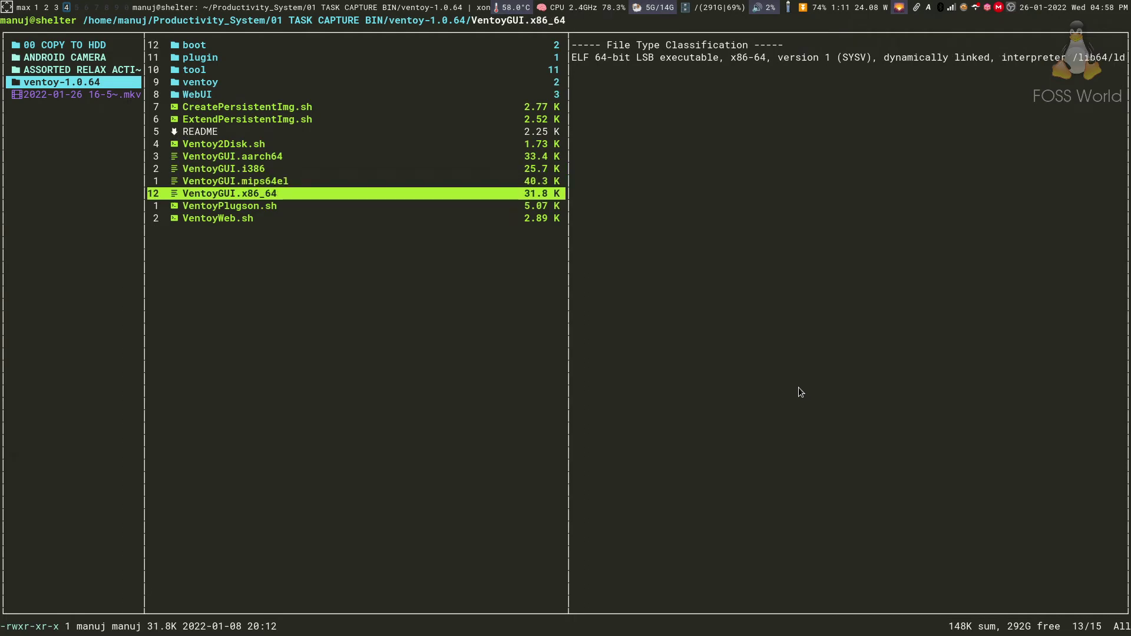
# Drop to the shell and tab-complete ./VentoyGUI.x86_64 without running it.
pyautogui.press('Return')
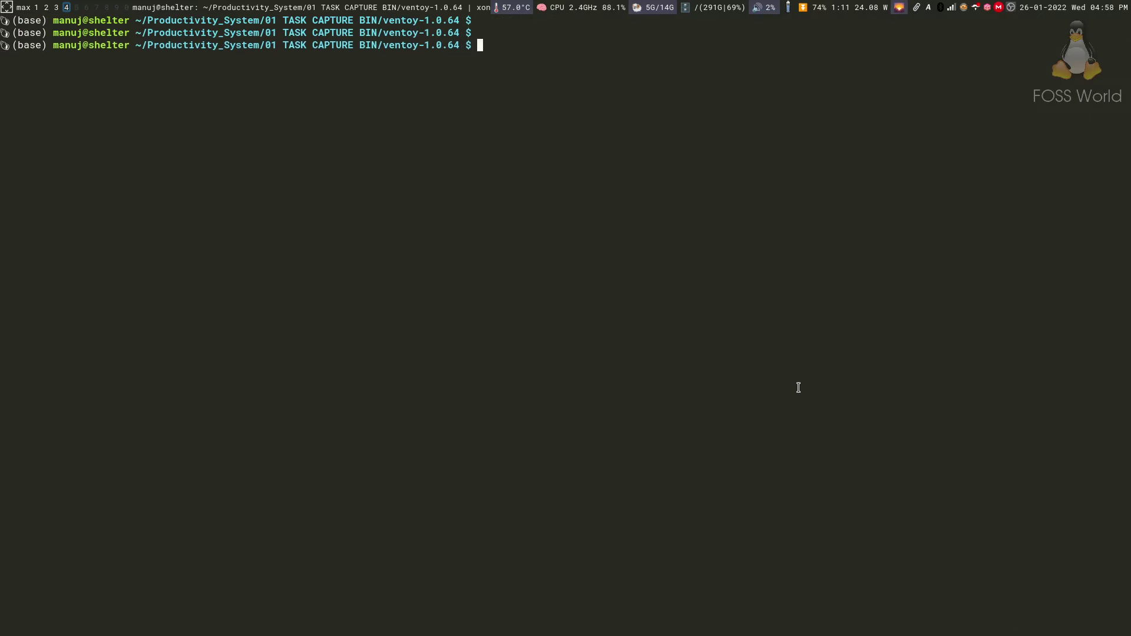
pyautogui.write('./V')
pyautogui.press('Tab')
pyautogui.press('Tab')
pyautogui.press('Right')
pyautogui.press('Down')
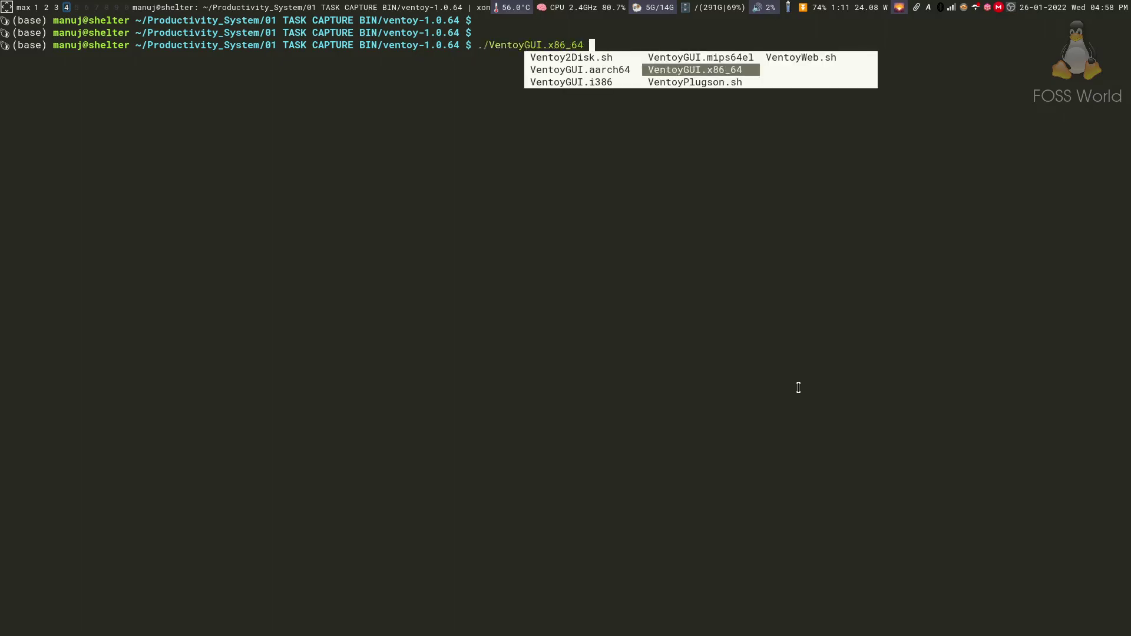
pyautogui.press('Return')
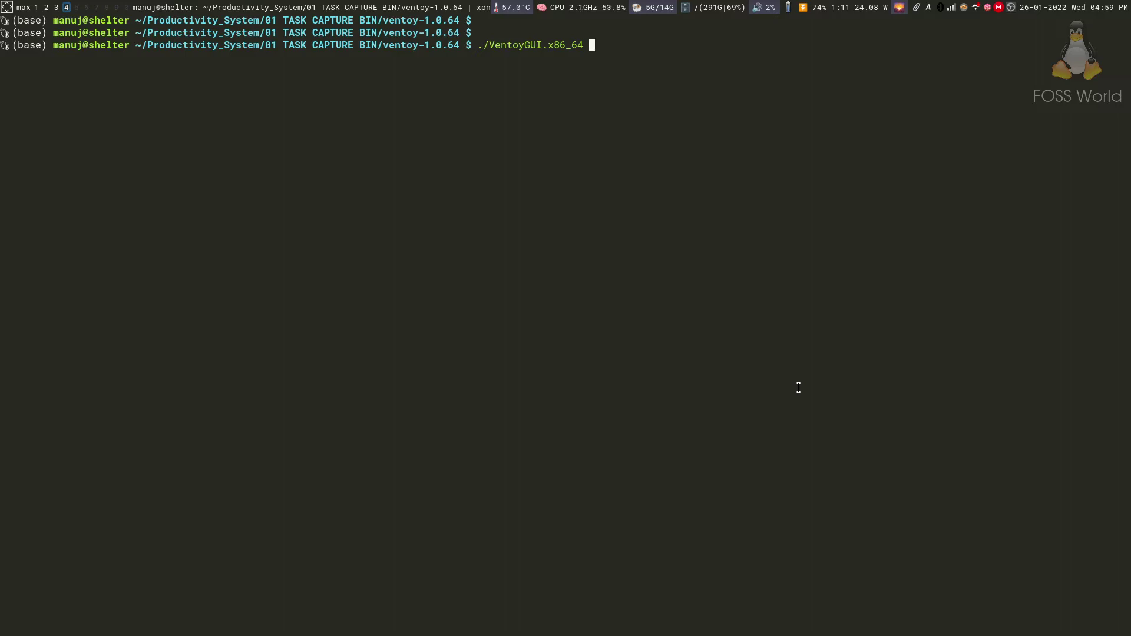
pyautogui.write('c')
pyautogui.press('BackSpace')
# Cancel the command line, clear the terminal and return to ranger in ventoy-1.0.64.
pyautogui.hotkey('ctrl', 'c')
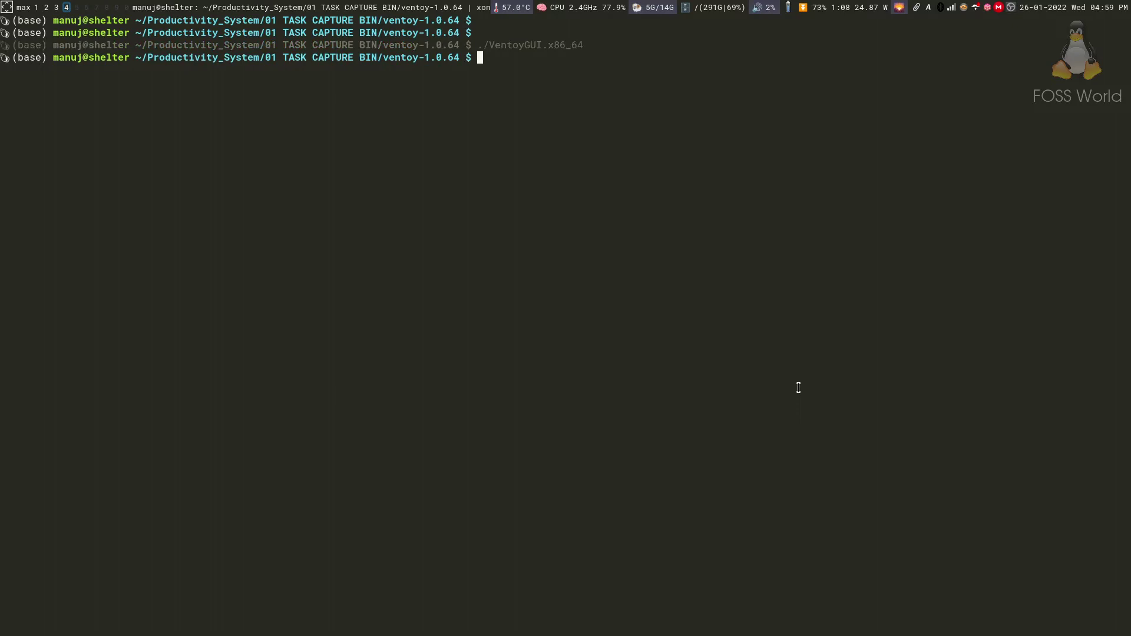
pyautogui.hotkey('ctrl', 'l')
pyautogui.hotkey('ctrl', 'o')
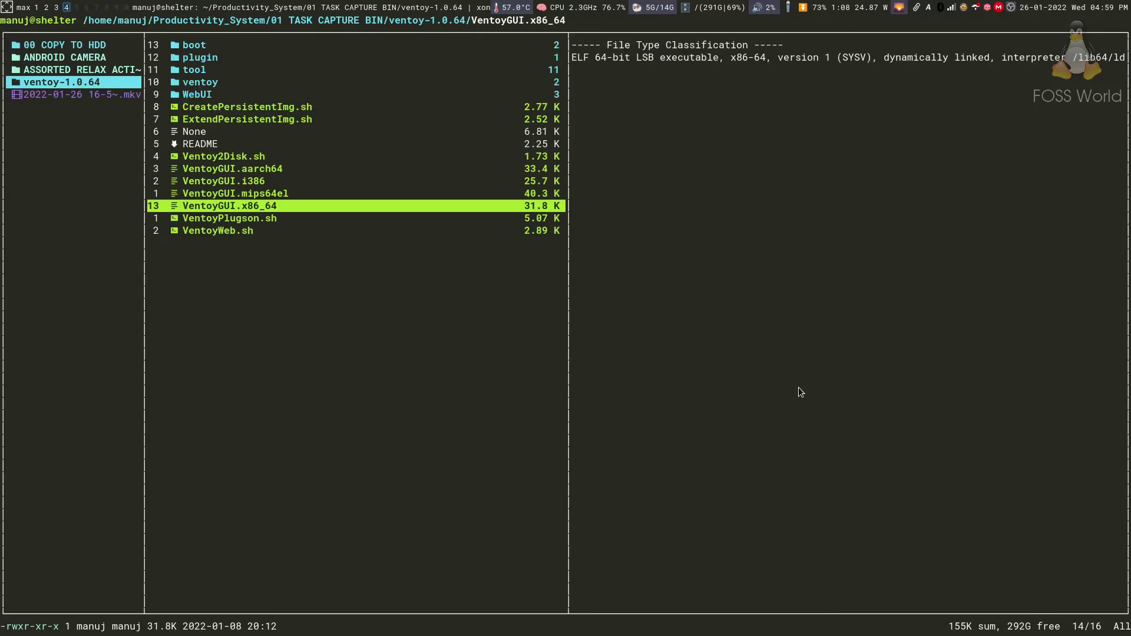
# Move the ventoy-1.0.64 folder to the trash with :trash.
pyautogui.write('h')
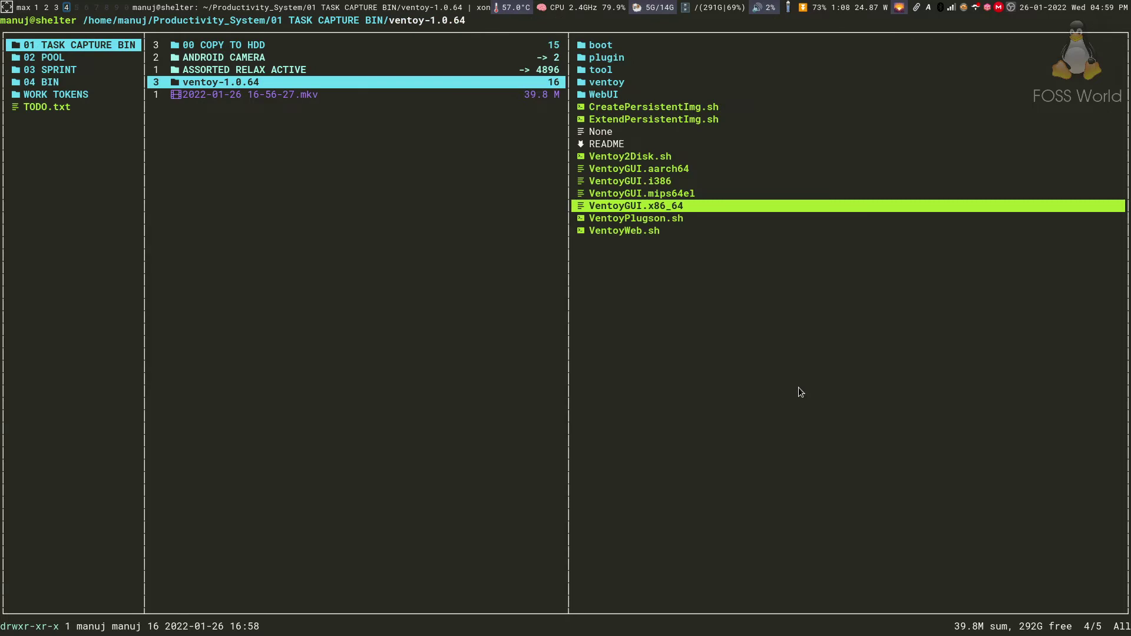
pyautogui.write(':trash')
pyautogui.press('Return')
pyautogui.press('y')
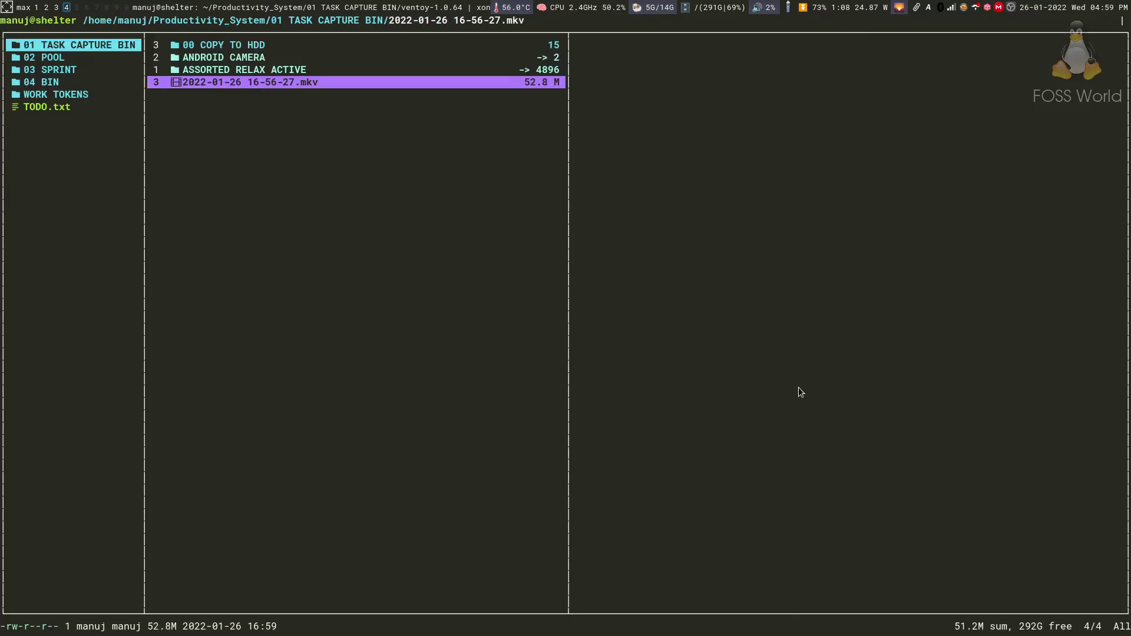
# Locate the Ventoy notes folder and play the 01 Installing.mkv video.
pyautogui.write('flven')
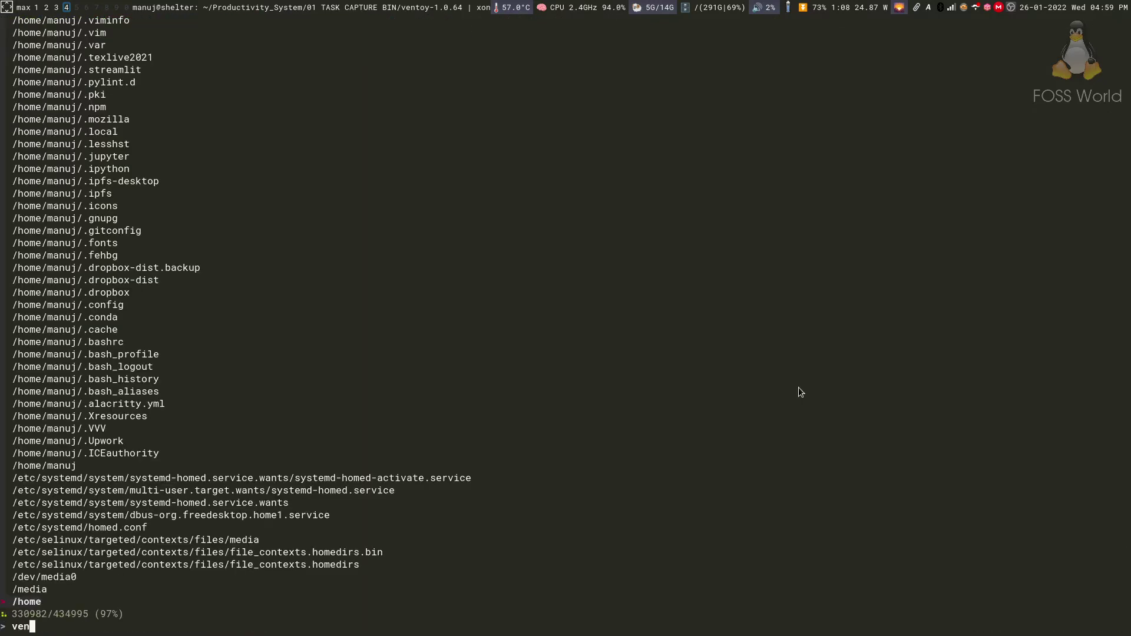
pyautogui.write('to')
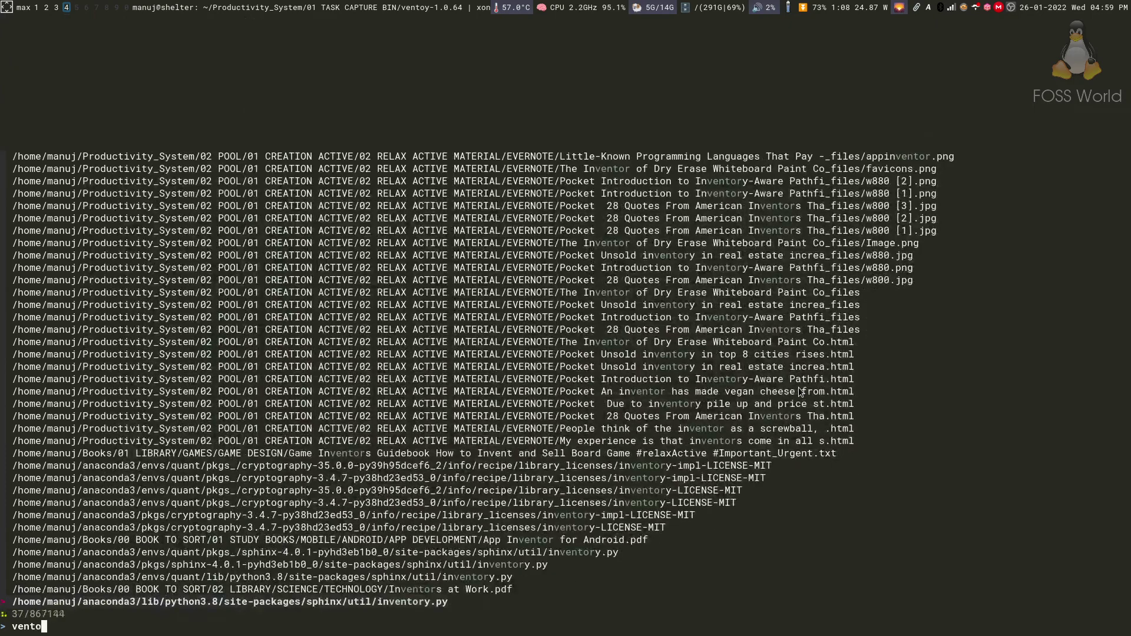
pyautogui.write('y note')
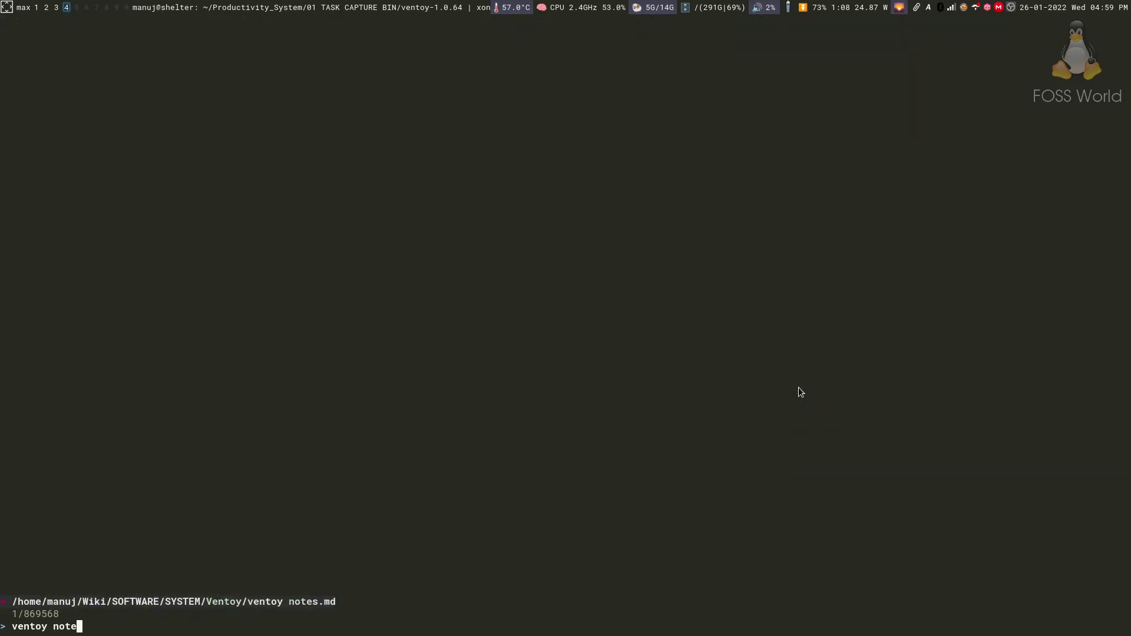
pyautogui.press('Return')
pyautogui.press('Up')
pyautogui.press('Up')
pyautogui.press('Up')
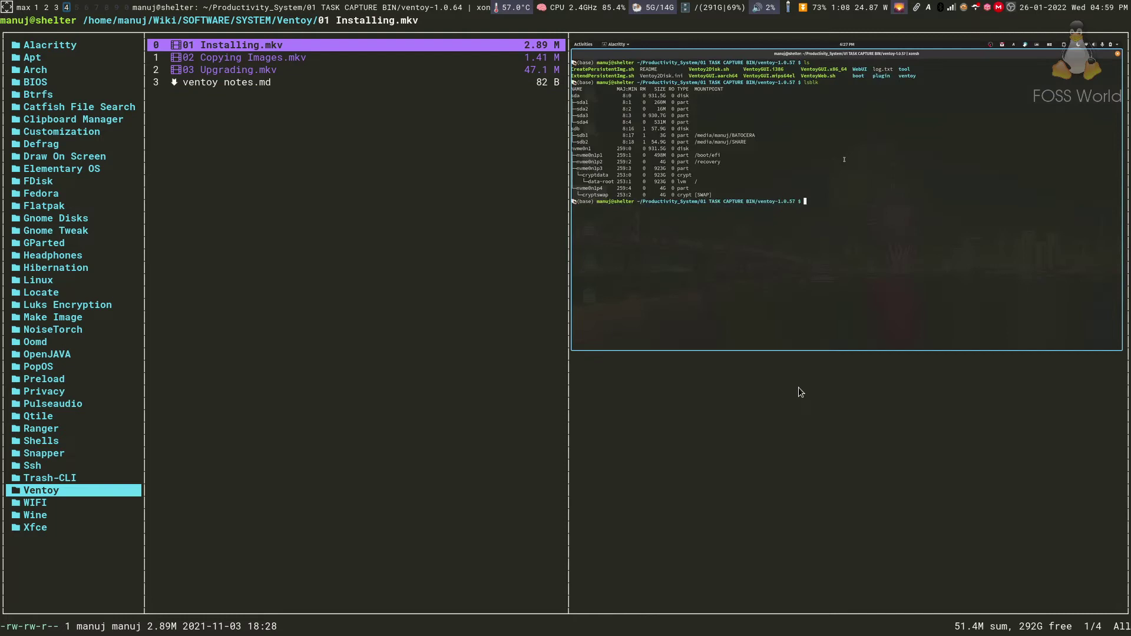
pyautogui.press('Return')
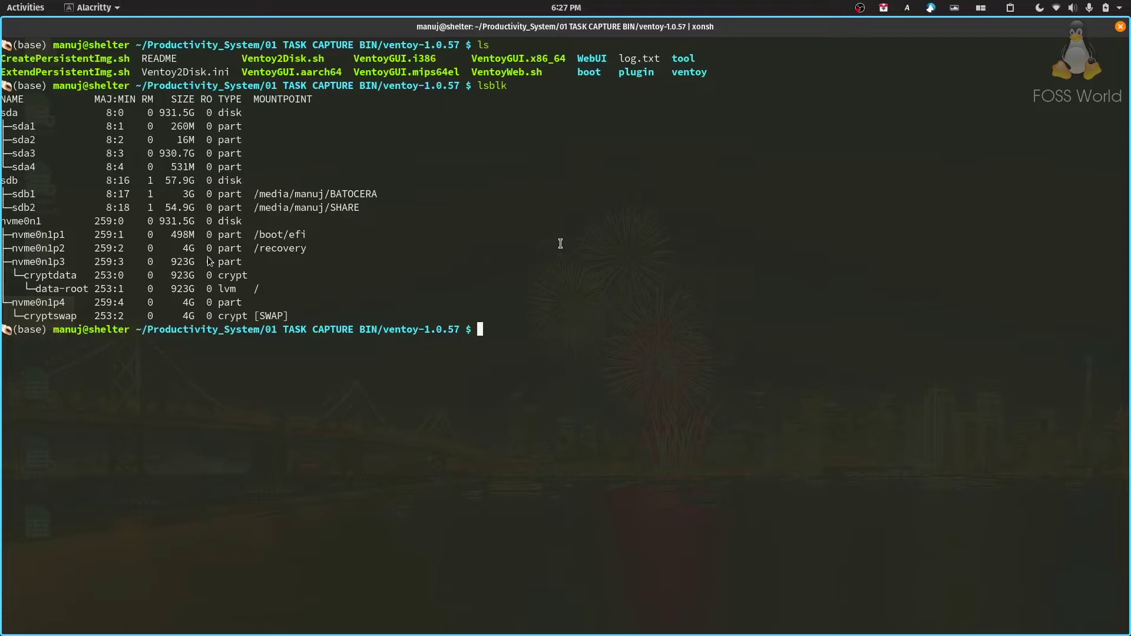
# Run ./VentoyGUI.x86_64 to bring up the superuser authentication prompt.
pyautogui.moveTo(794, 379)
pyautogui.write('./VentoyGUI.x86_64')
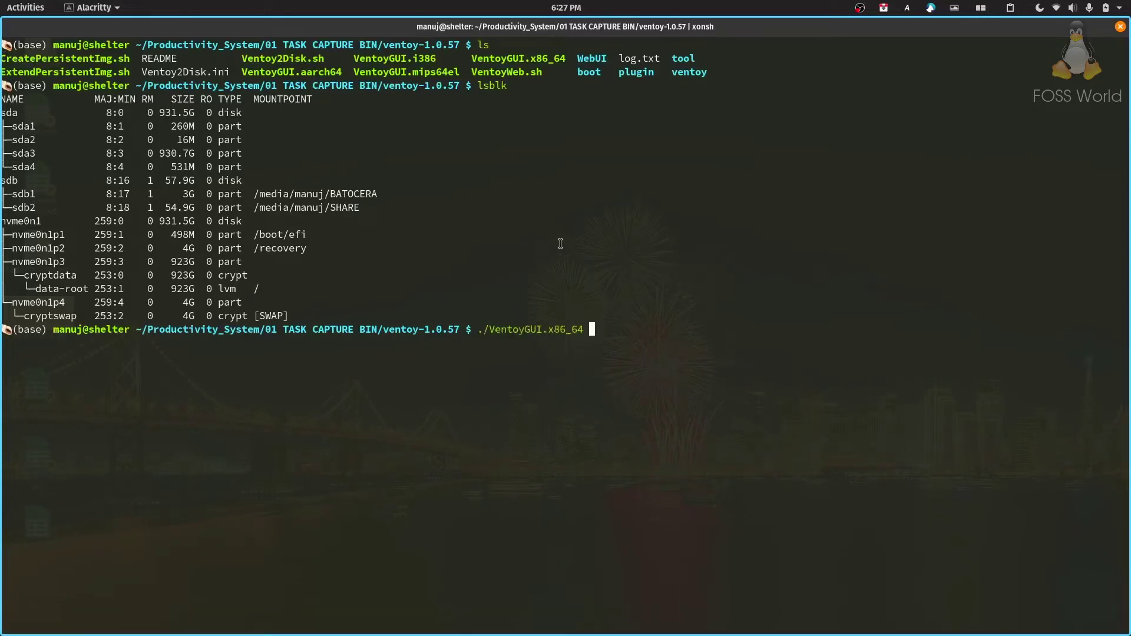
pyautogui.press('Return')
pyautogui.moveTo(841, 343)
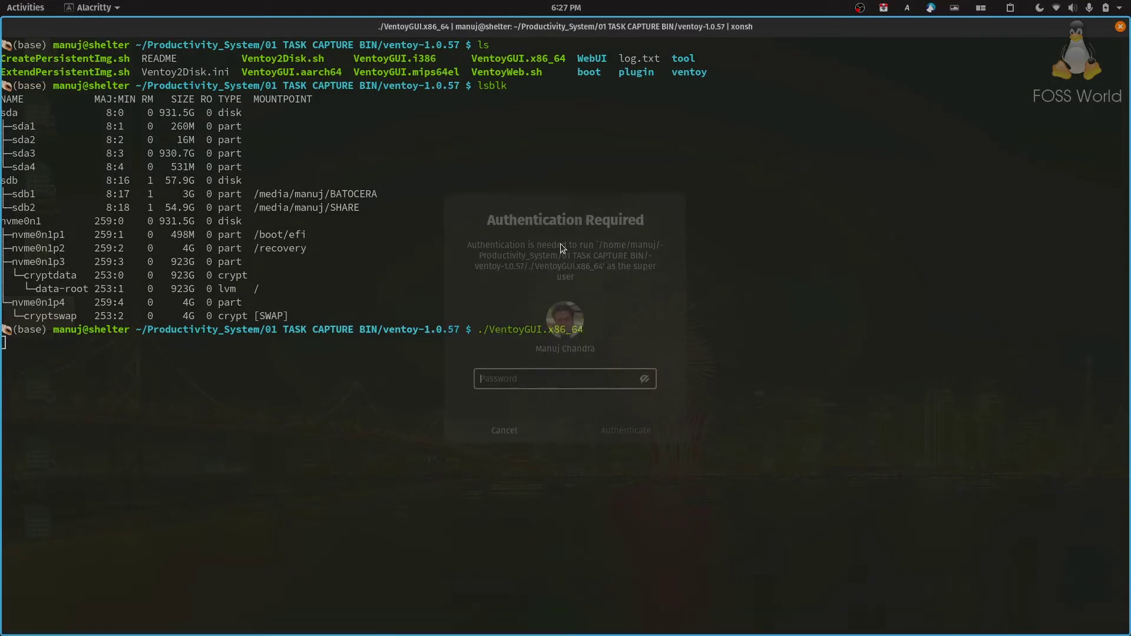
# Enter the superuser password to open Ventoy2Disk on the 64 GB SanDisk drive.
pyautogui.write('•••••••••••')
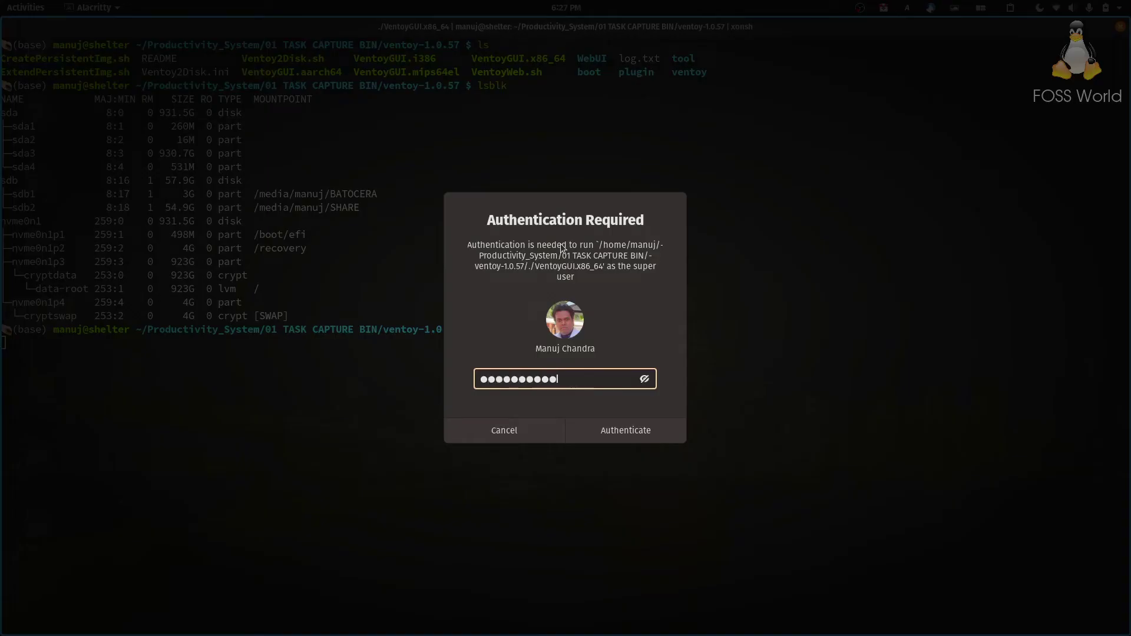
pyautogui.press('Return')
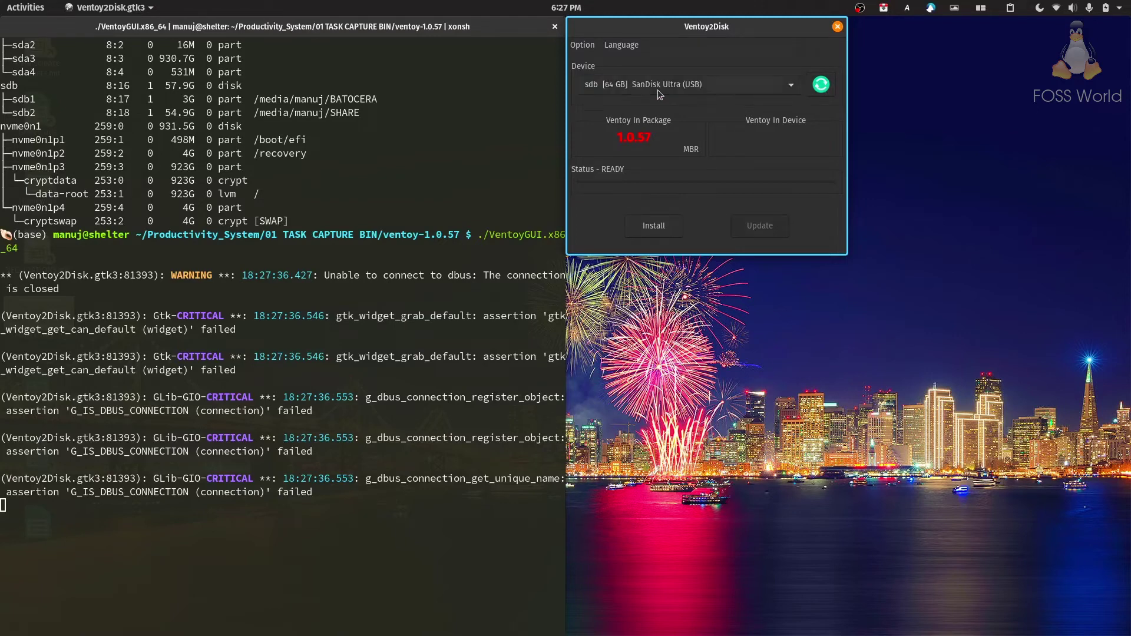
# Install Ventoy 1.0.57 on the SanDisk drive, accepting both format warnings.
pyautogui.click(662, 227)
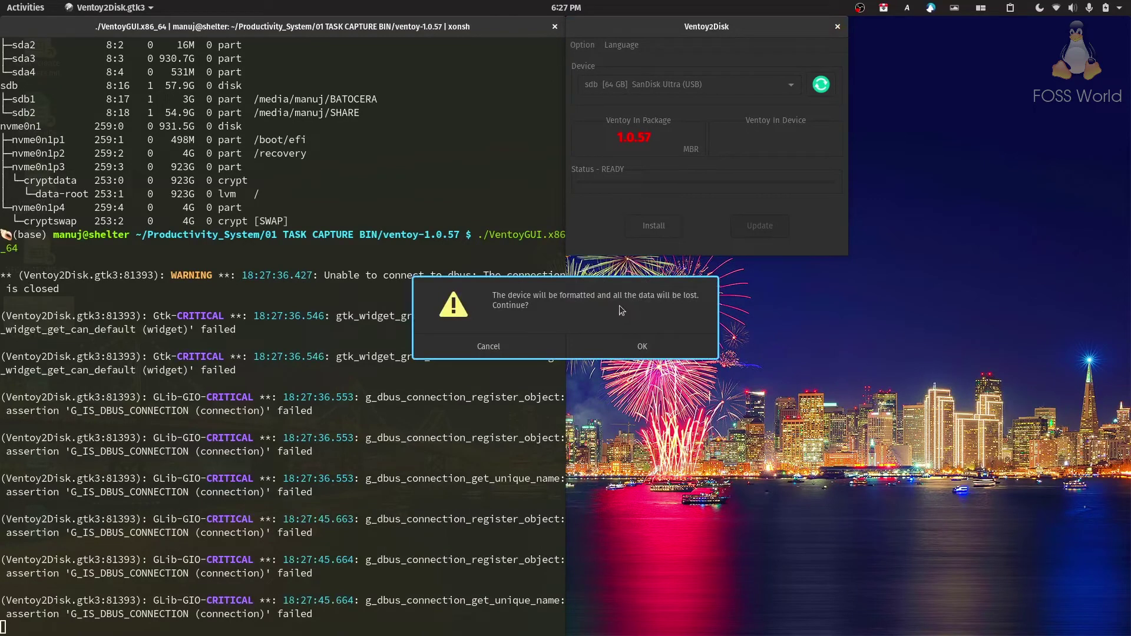
pyautogui.click(626, 346)
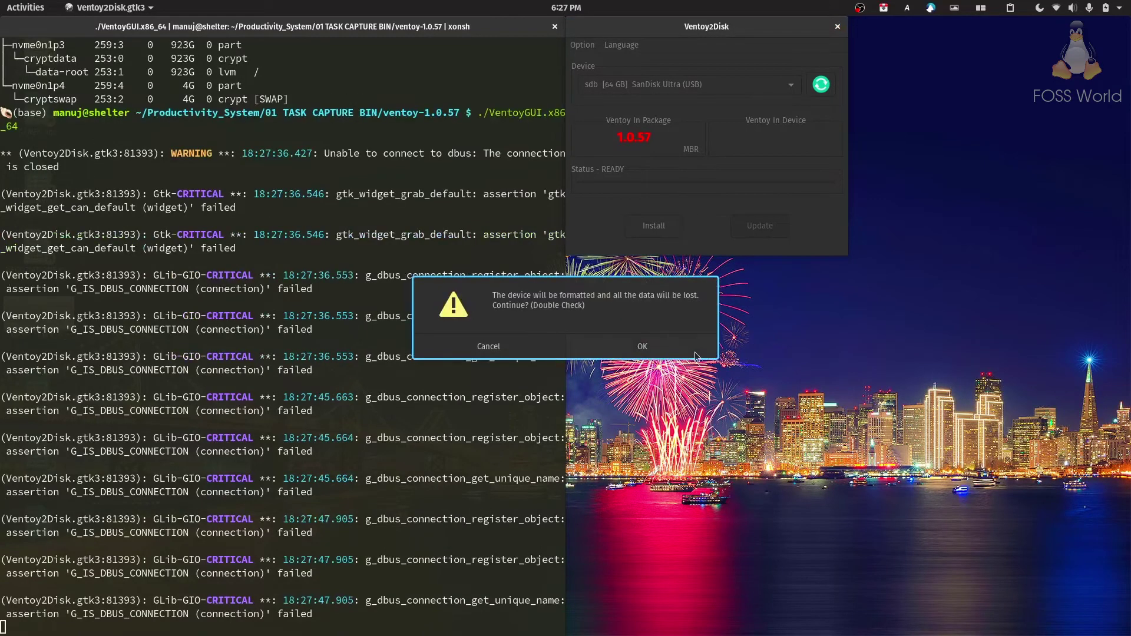
pyautogui.click(658, 353)
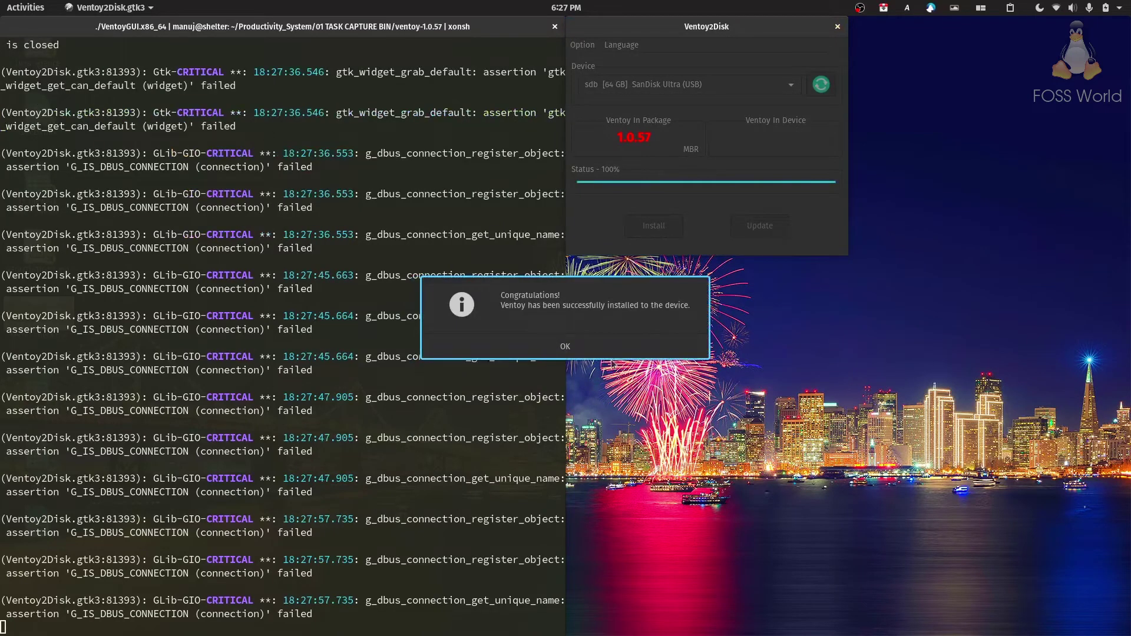
pyautogui.click(614, 353)
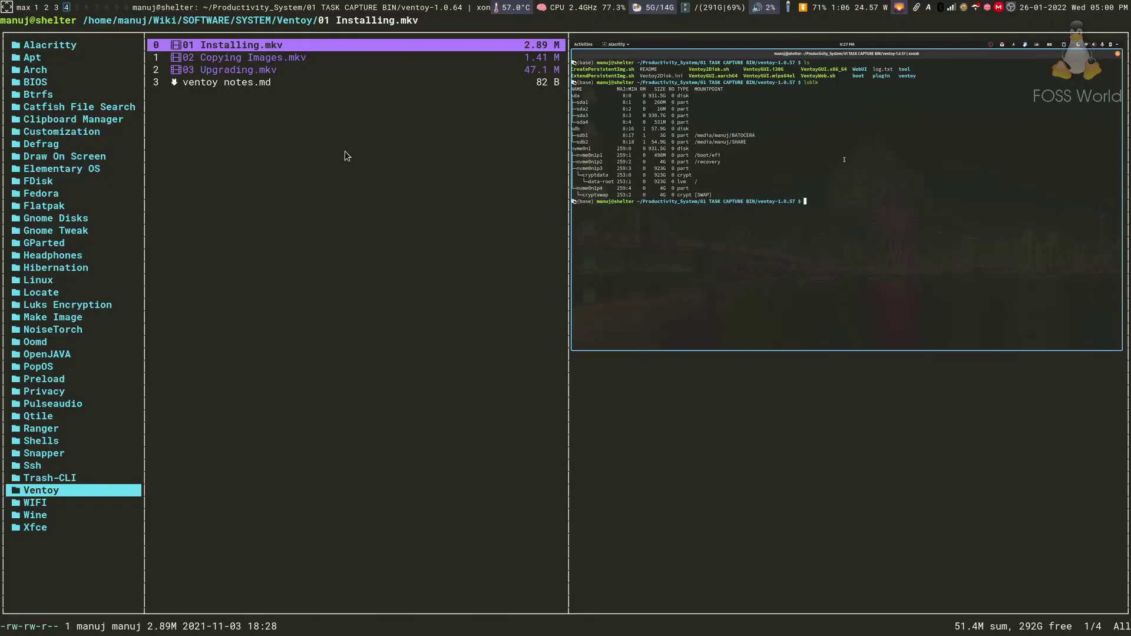
# Open one Files window on the Ventoy drive and a second Files window.
pyautogui.press('j')
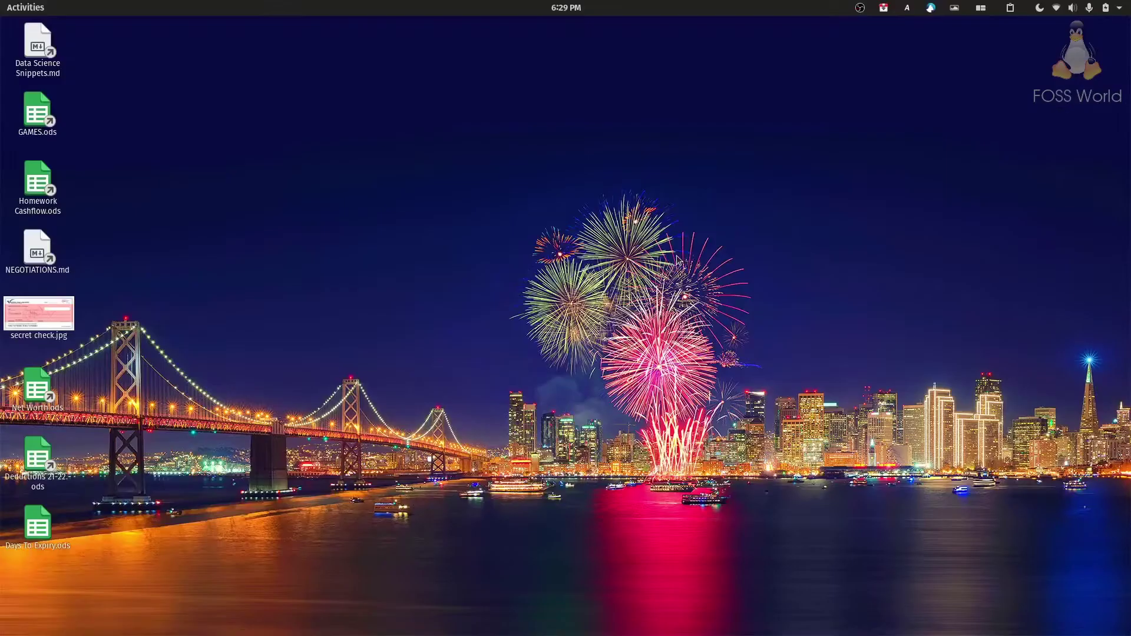
pyautogui.press('super+f')
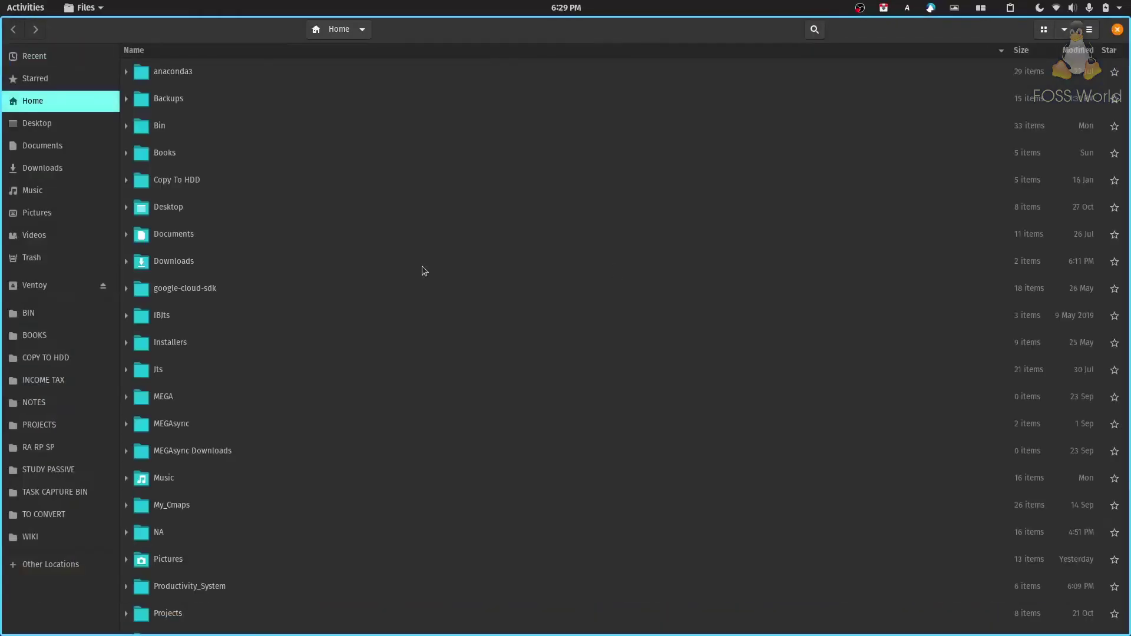
pyautogui.click(41, 289)
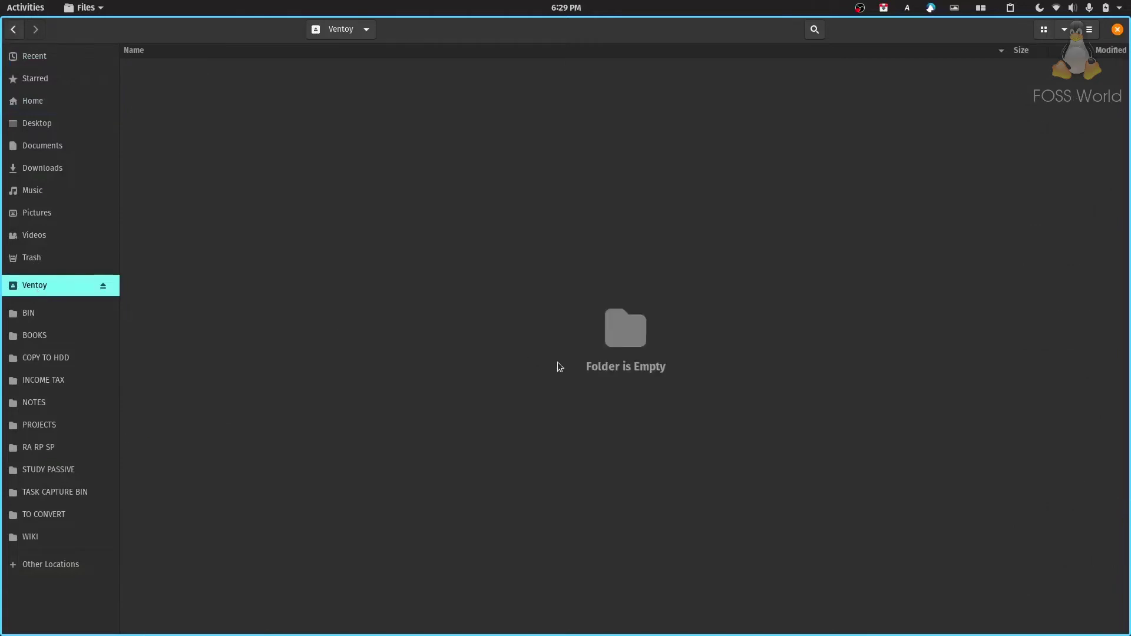
pyautogui.press('super+f')
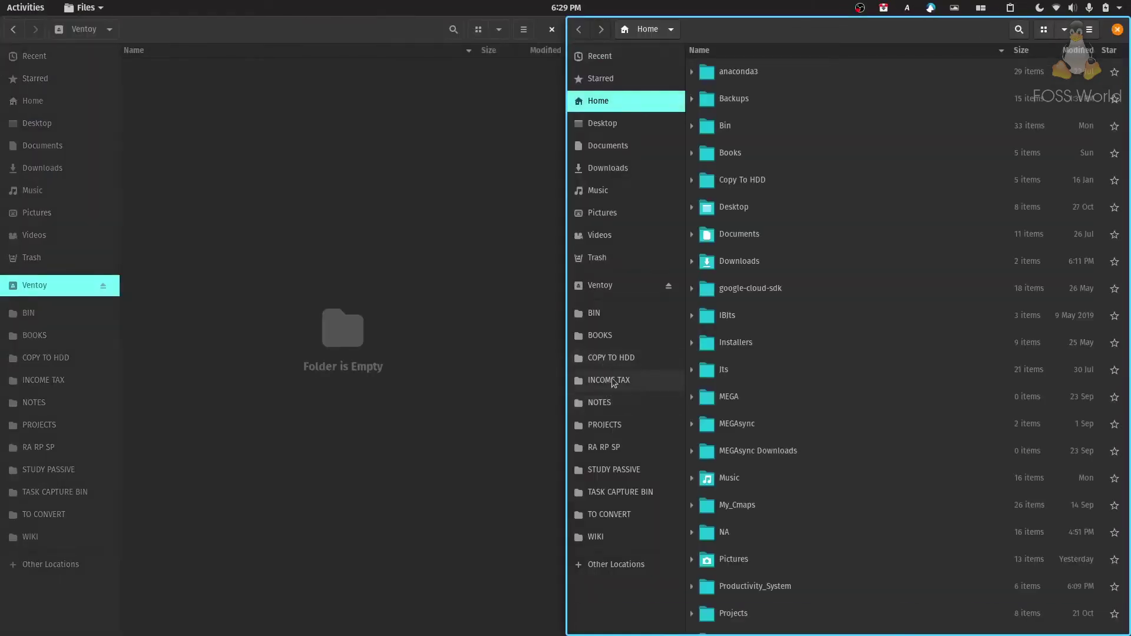
# Select the six Fedora, pop-os, redorescue and tails images in Installers/LINUX/OS.
pyautogui.doubleClick(761, 342)
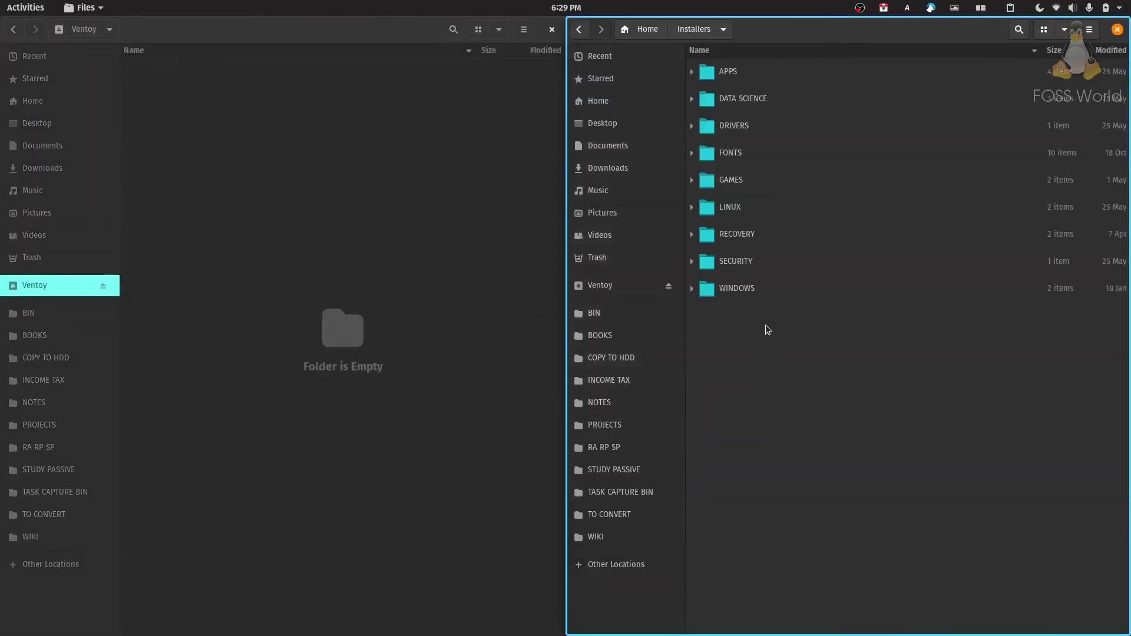
pyautogui.click(740, 201)
pyautogui.doubleClick(740, 206)
pyautogui.doubleClick(740, 97)
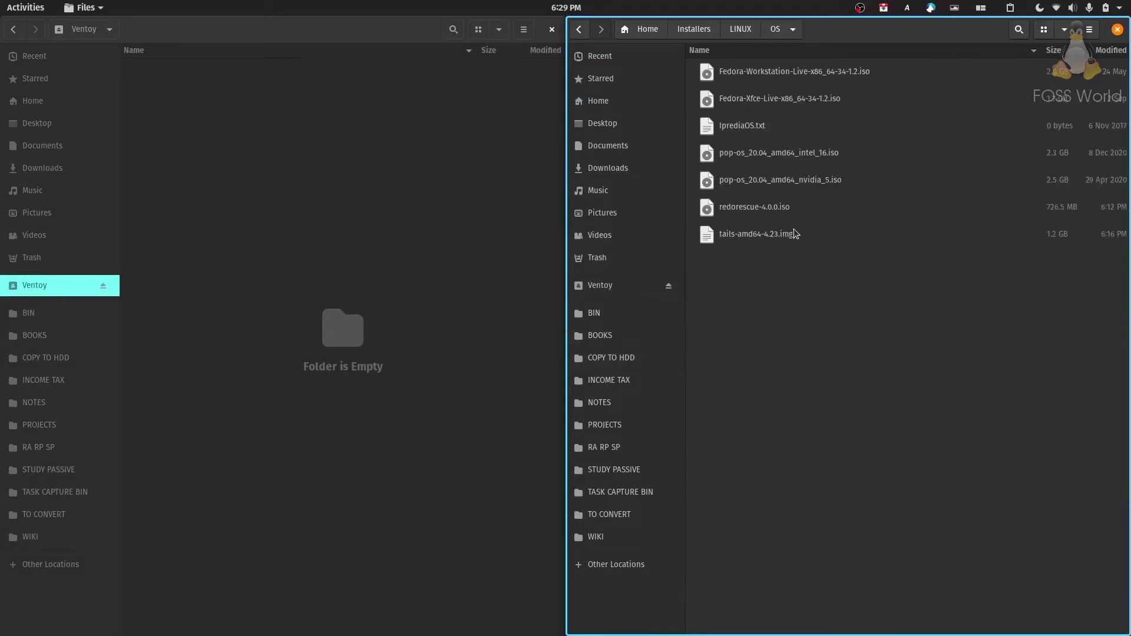
pyautogui.click(799, 82)
pyautogui.keyDown('ctrl'); pyautogui.click(790, 104); pyautogui.keyUp('ctrl')
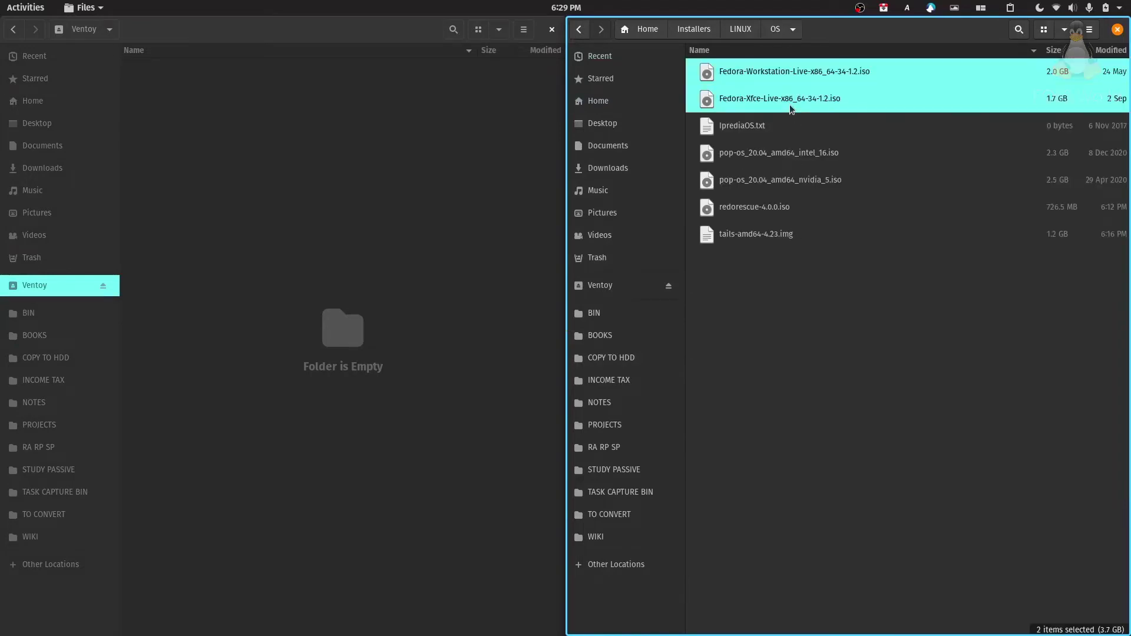
pyautogui.keyDown('ctrl'); pyautogui.click(786, 157); pyautogui.keyUp('ctrl')
pyautogui.keyDown('ctrl'); pyautogui.click(779, 183); pyautogui.keyUp('ctrl')
pyautogui.keyDown('ctrl'); pyautogui.click(765, 211); pyautogui.keyUp('ctrl')
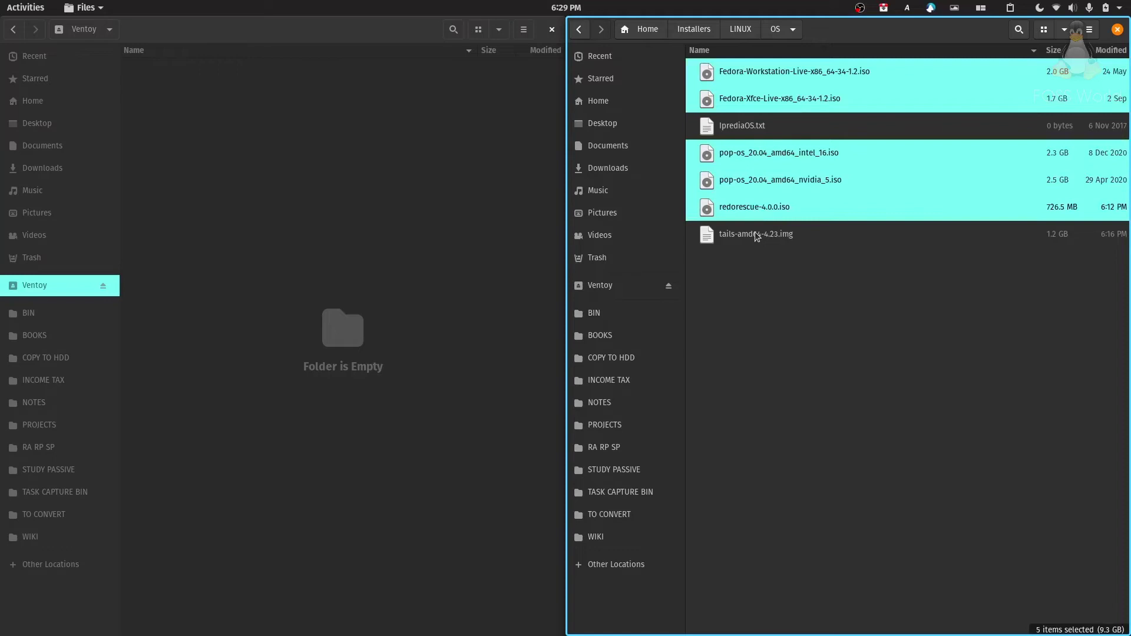
pyautogui.keyDown('ctrl'); pyautogui.click(755, 233); pyautogui.keyUp('ctrl')
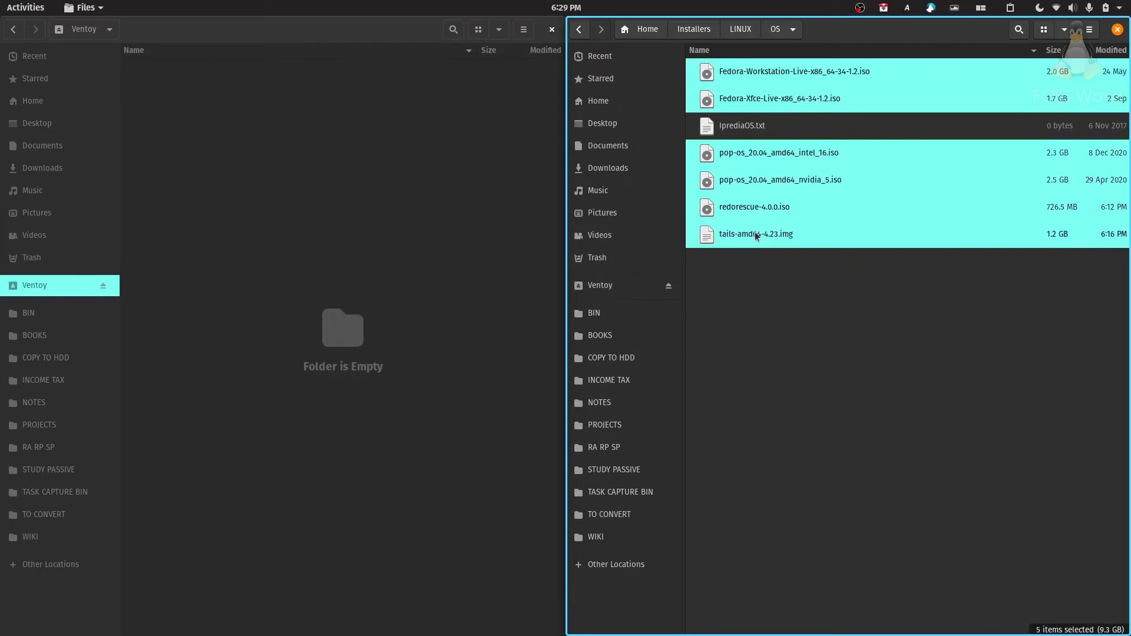
# Paste the six images onto the Ventoy drive and check the transfer progress.
pyautogui.rightClick(309, 208)
pyautogui.click(330, 245)
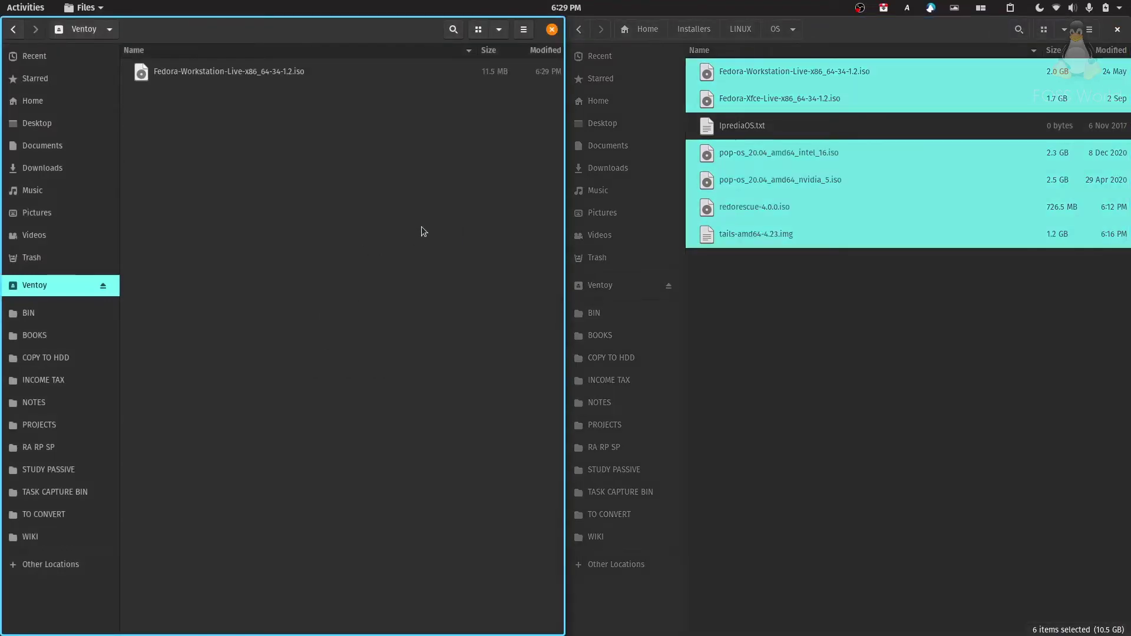
pyautogui.click(456, 30)
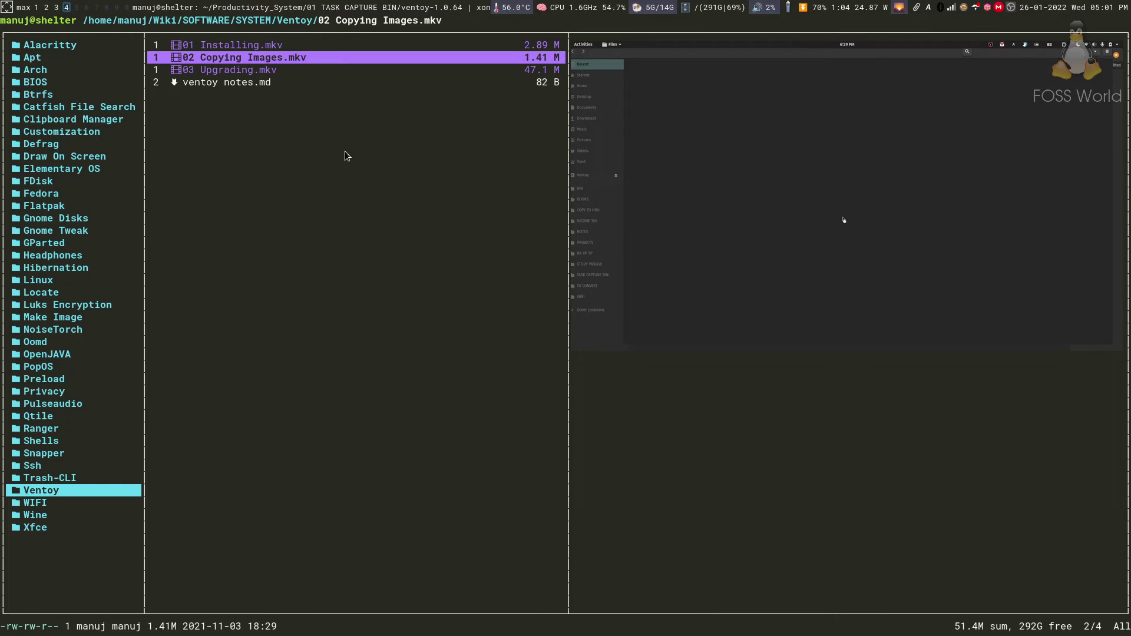
pyautogui.press('j')
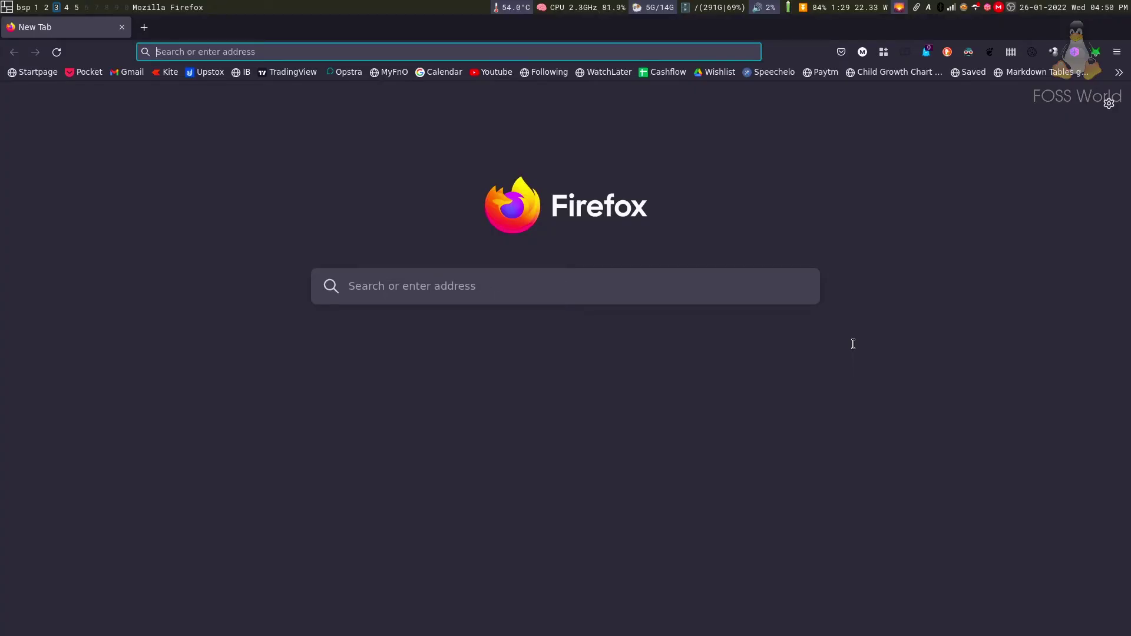
# Search for the Ventoy download page and reach the 1.0.64 release assets.
pyautogui.hotkey('ctrl', 'l')
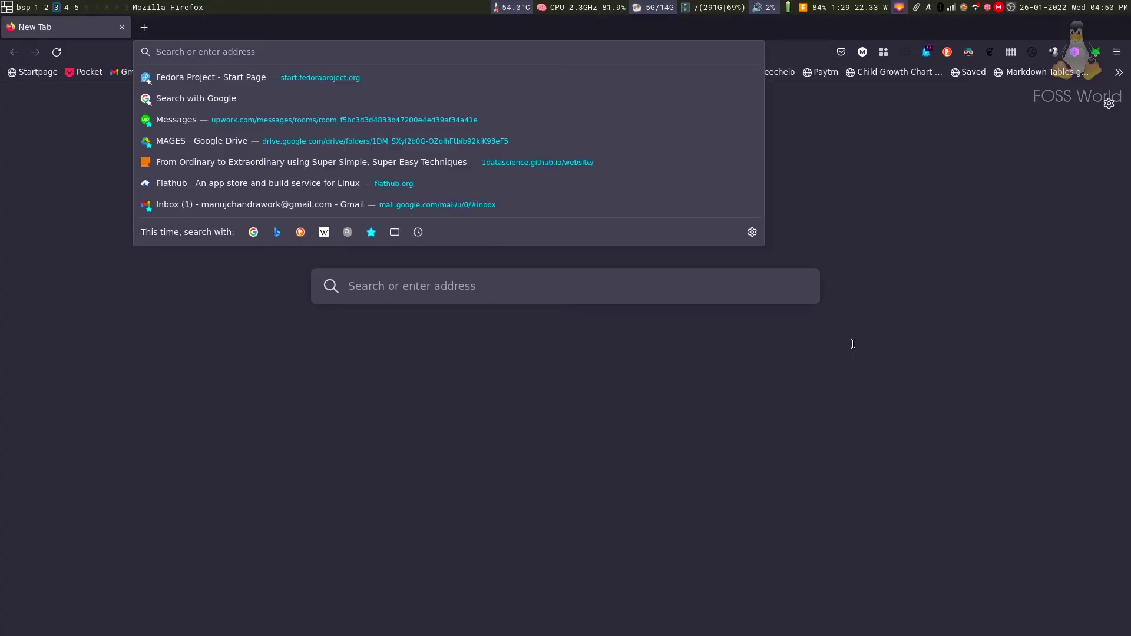
pyautogui.write('ventoy')
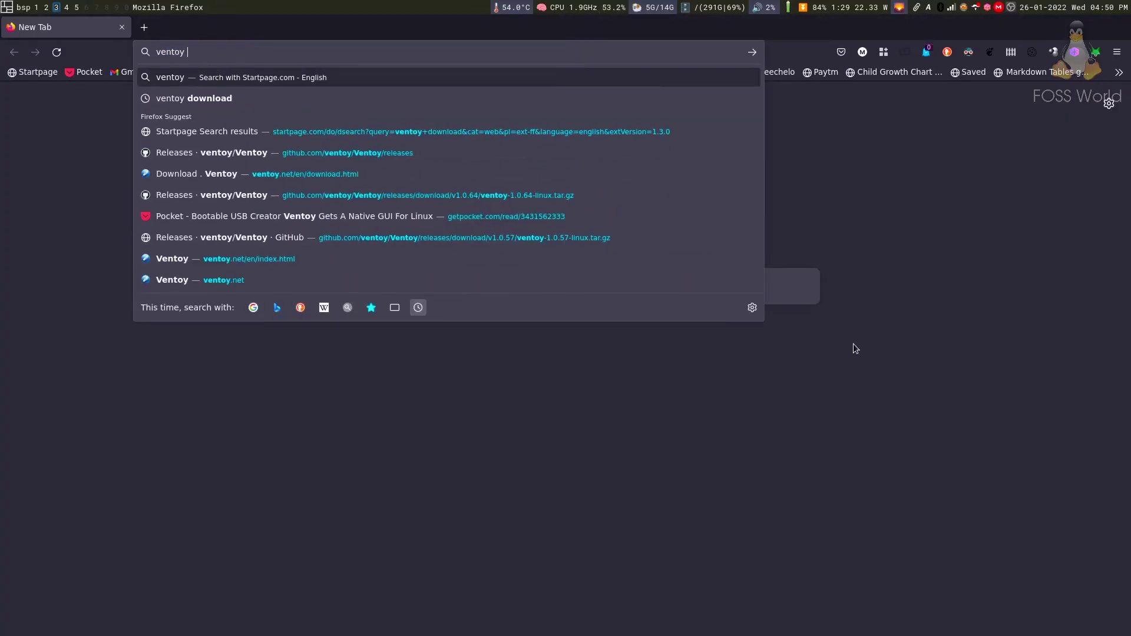
pyautogui.press('Down')
pyautogui.press('Return')
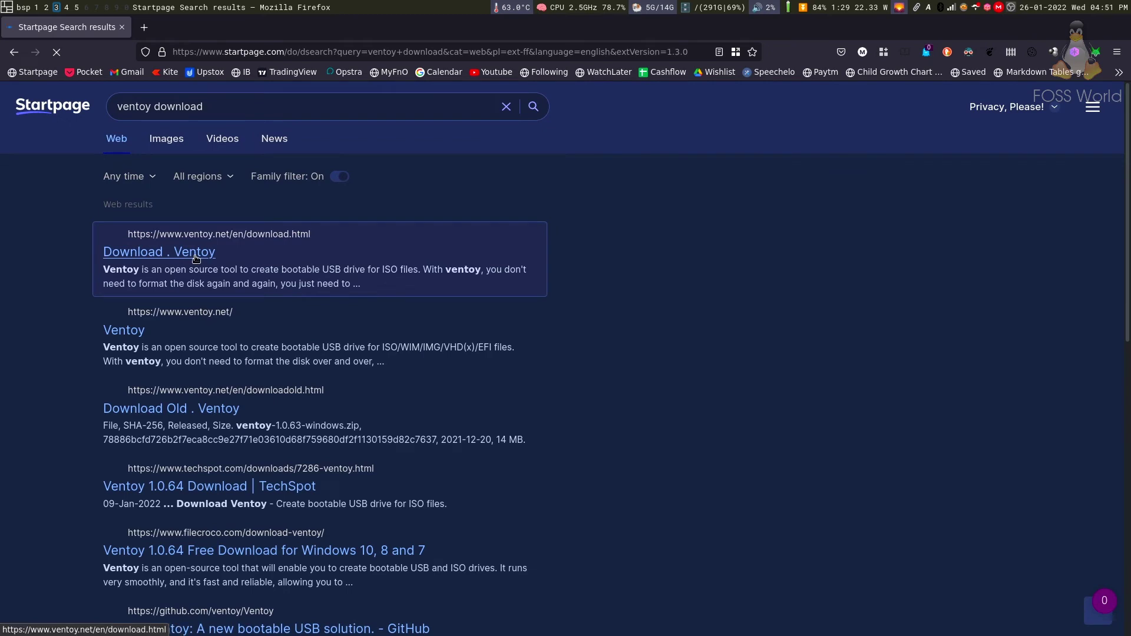
pyautogui.middleClick(195, 257)
pyautogui.click(79, 33)
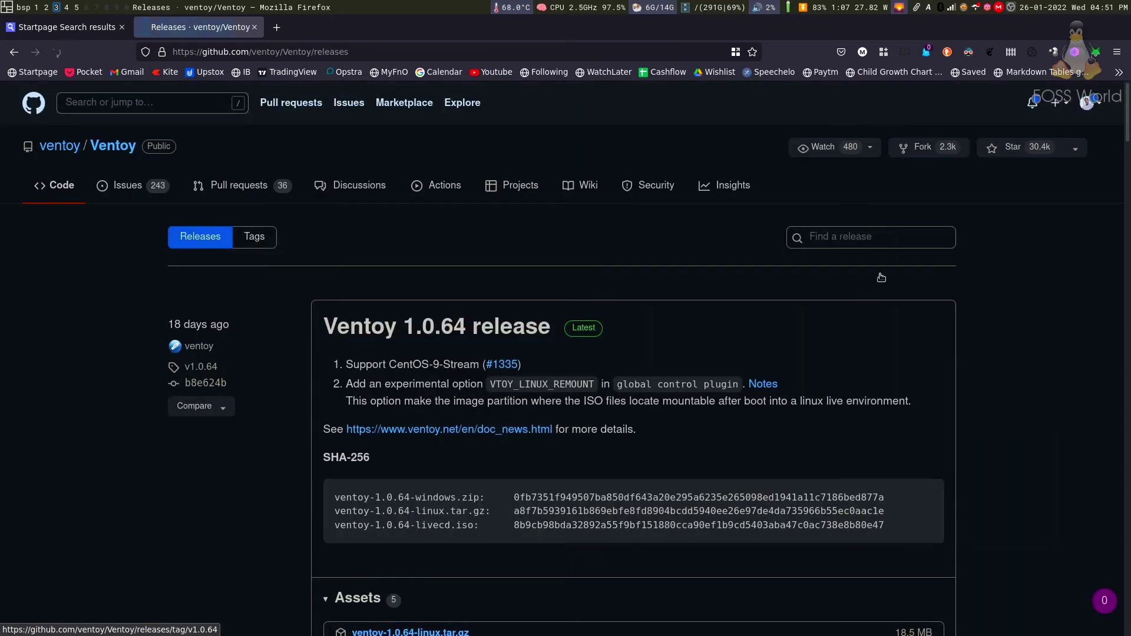
pyautogui.scroll(-5, 1129, 109)
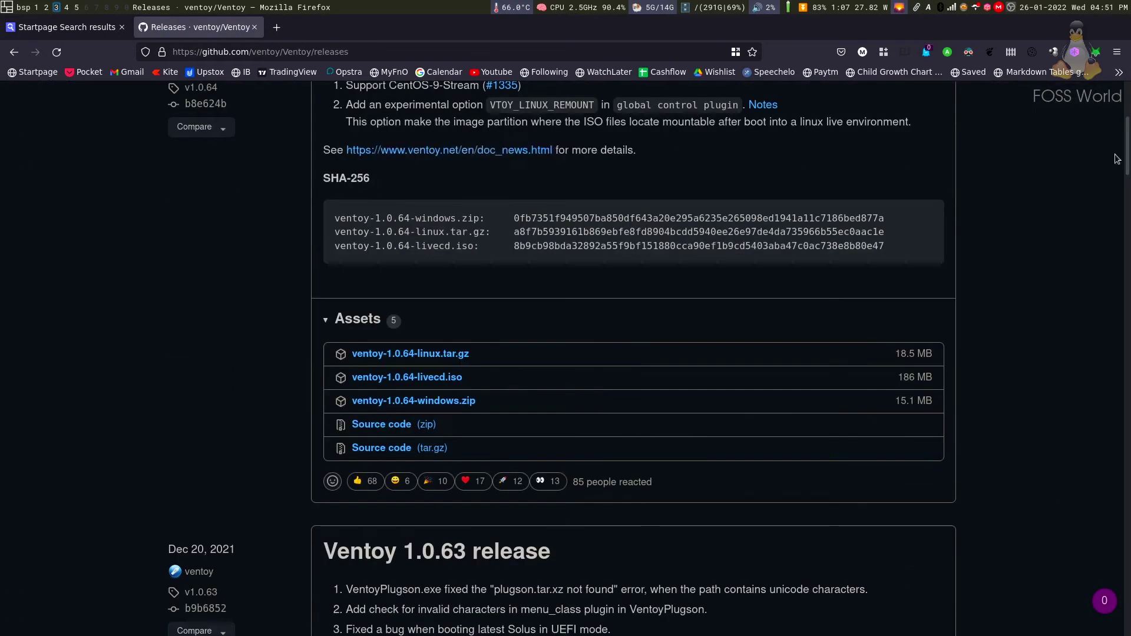
# Download ventoy-1.0.64-linux.tar.gz and save it to disk.
pyautogui.click(462, 354)
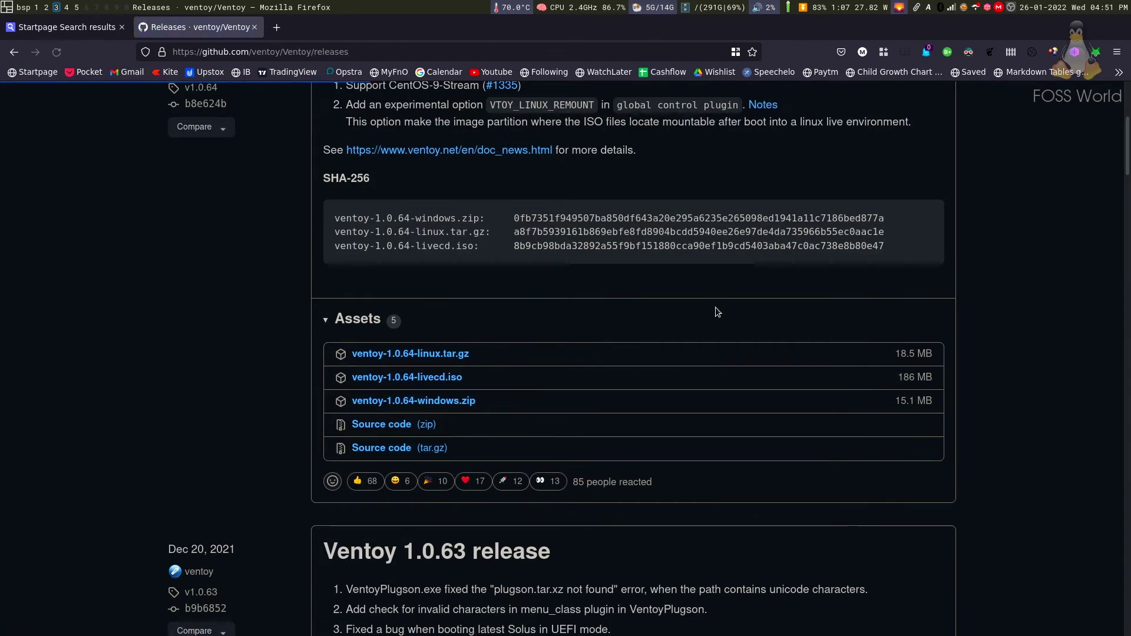
pyautogui.click(471, 340)
pyautogui.click(667, 377)
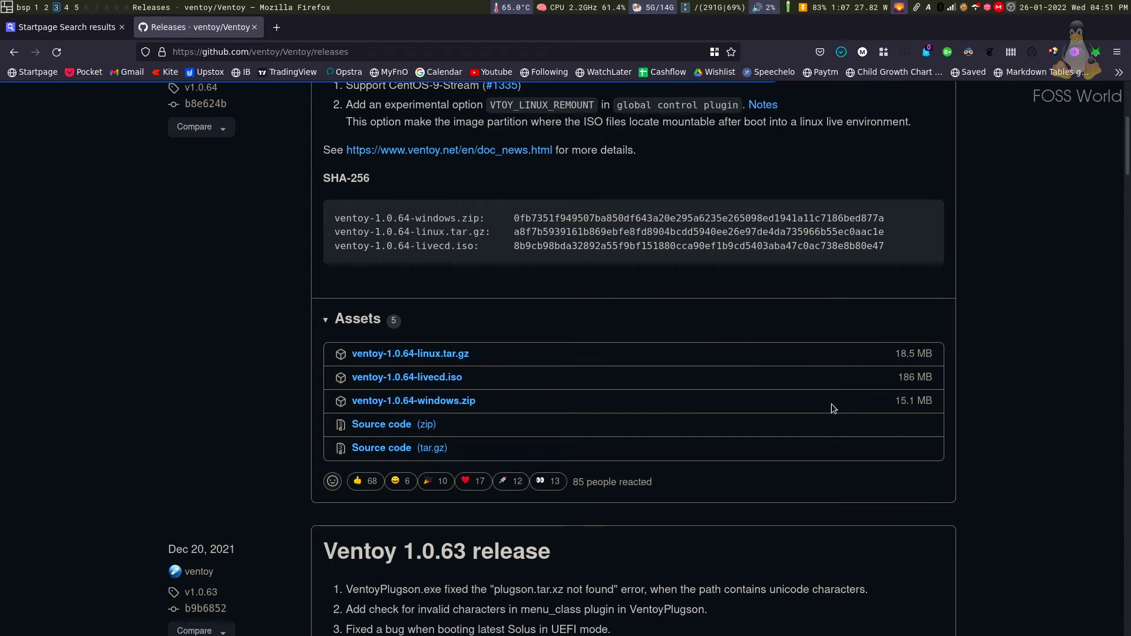
# Extract ventoy-1.0.64-linux.tar.gz in 01 TASK CAPTURE BIN, then delete the archive.
pyautogui.press('super+4')
pyautogui.press('l')
pyautogui.press('g')
pyautogui.press('g')
pyautogui.press('l')
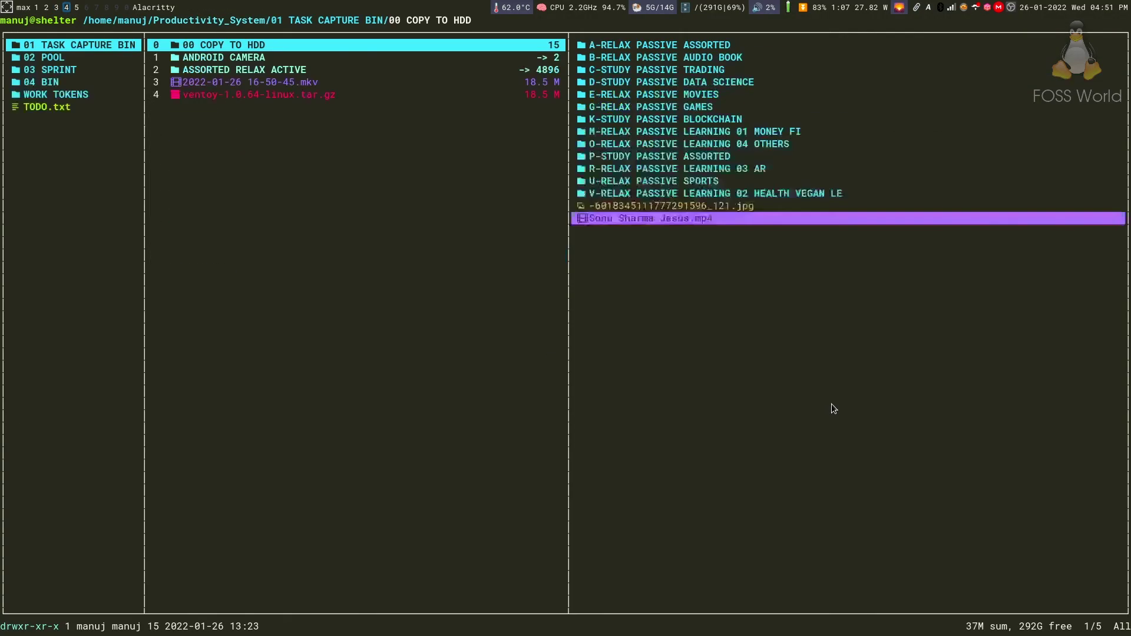
pyautogui.press('j')
pyautogui.press('G')
pyautogui.press('e')
pyautogui.press('x')
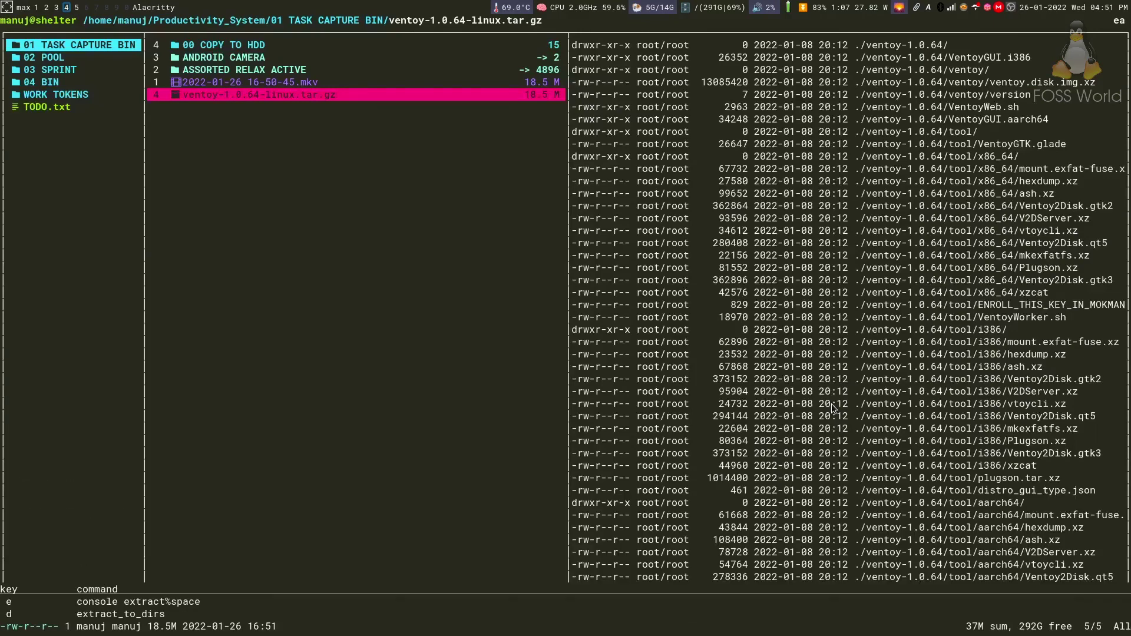
pyautogui.press('Return')
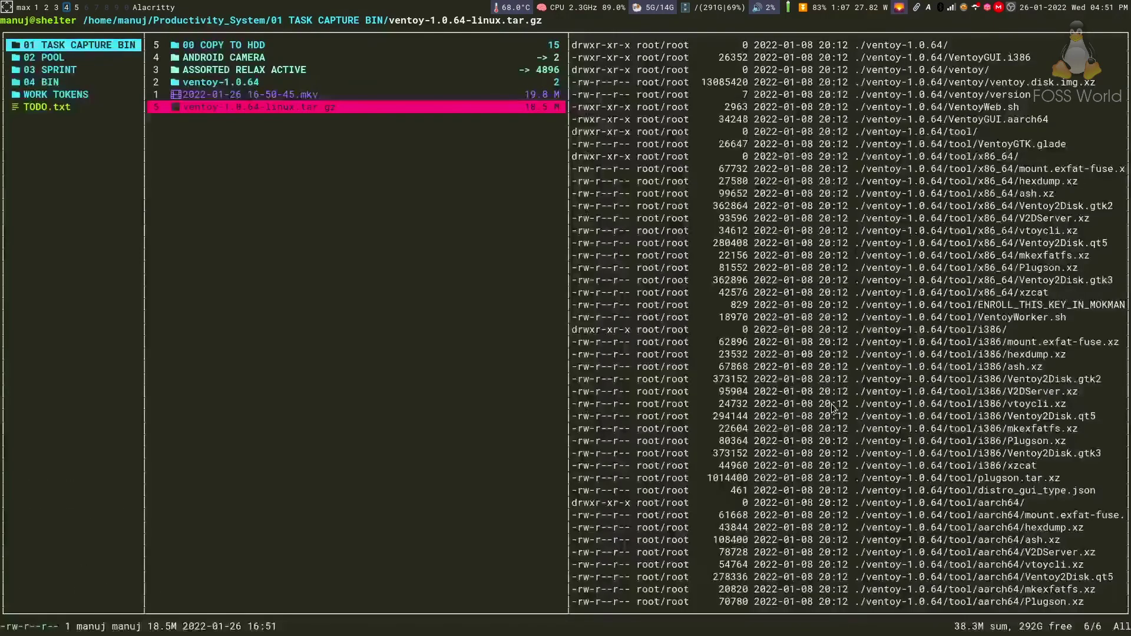
pyautogui.press('Delete')
pyautogui.press('Return')
# Confirm deleting the tar.gz archive, then open a shell in the extracted ventoy-1.0.64 folder.
pyautogui.press('y')
pyautogui.press('k')
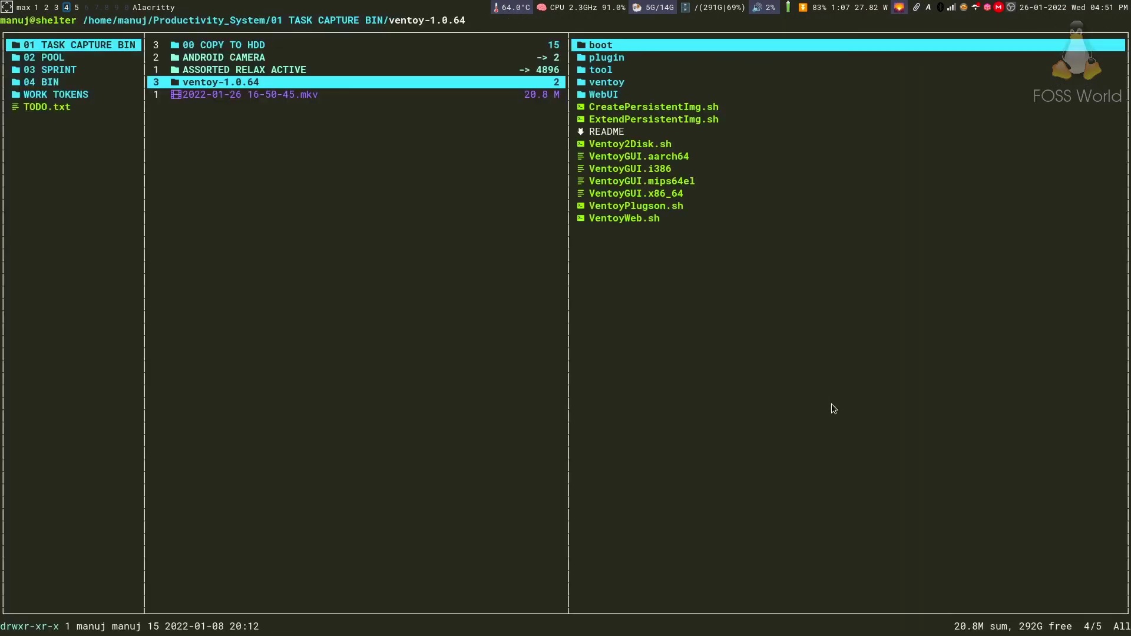
pyautogui.press('l')
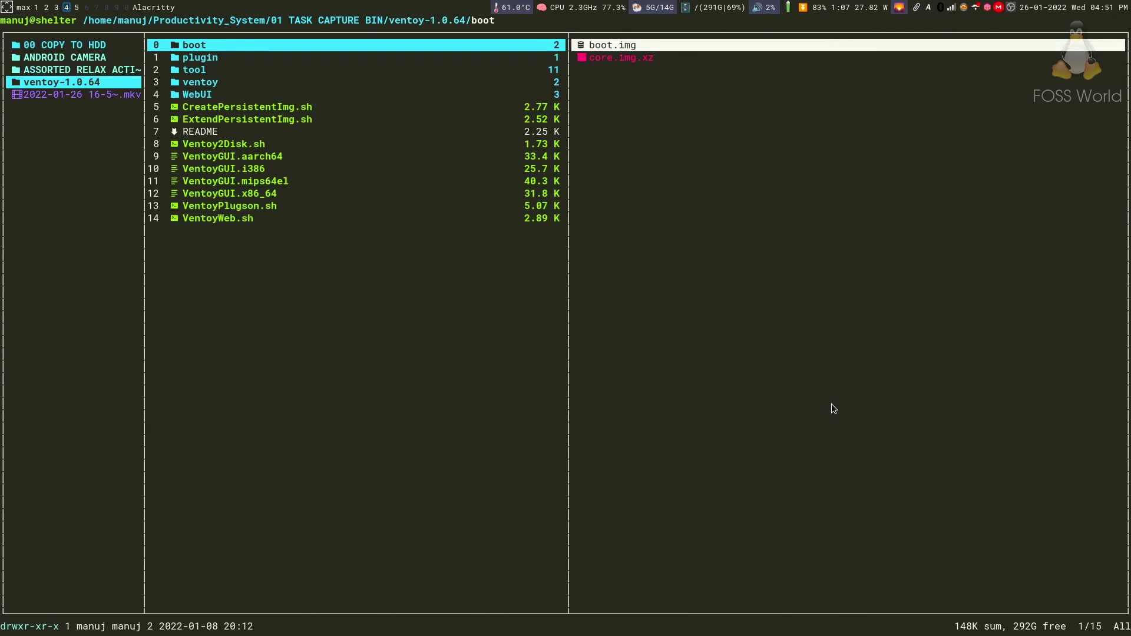
pyautogui.press('j')
pyautogui.press('5')
pyautogui.press('j')
pyautogui.press('6')
pyautogui.press('j')
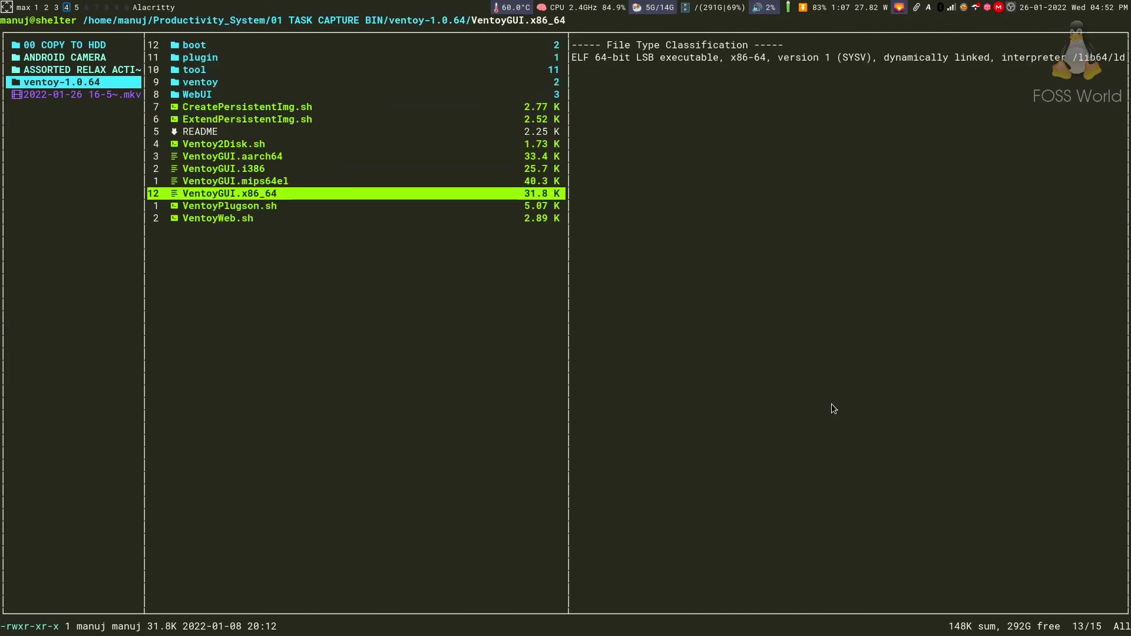
pyautogui.press('l')
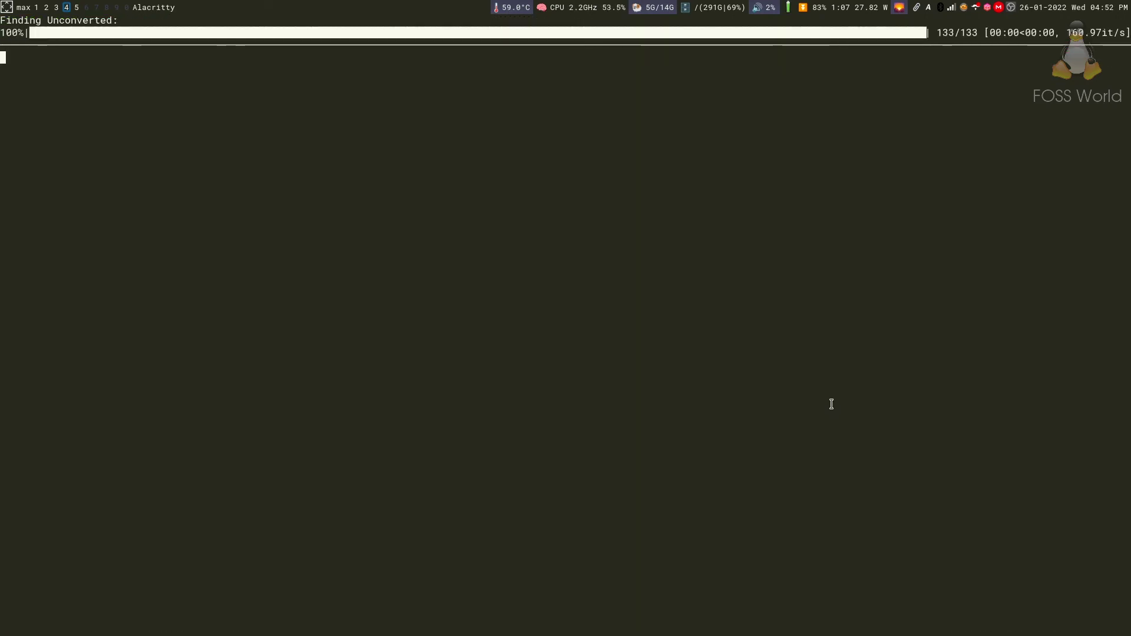
# List the folder's files and launch ./VentoyGUI.x86_64, authenticating with the superuser password.
pyautogui.write('ls')
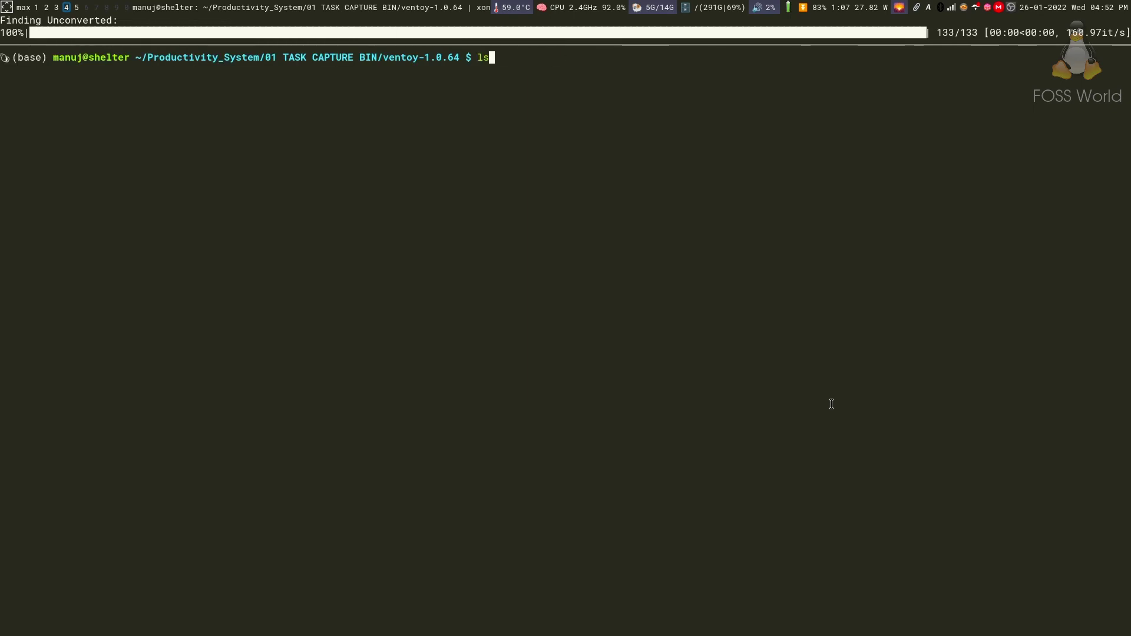
pyautogui.press('Return')
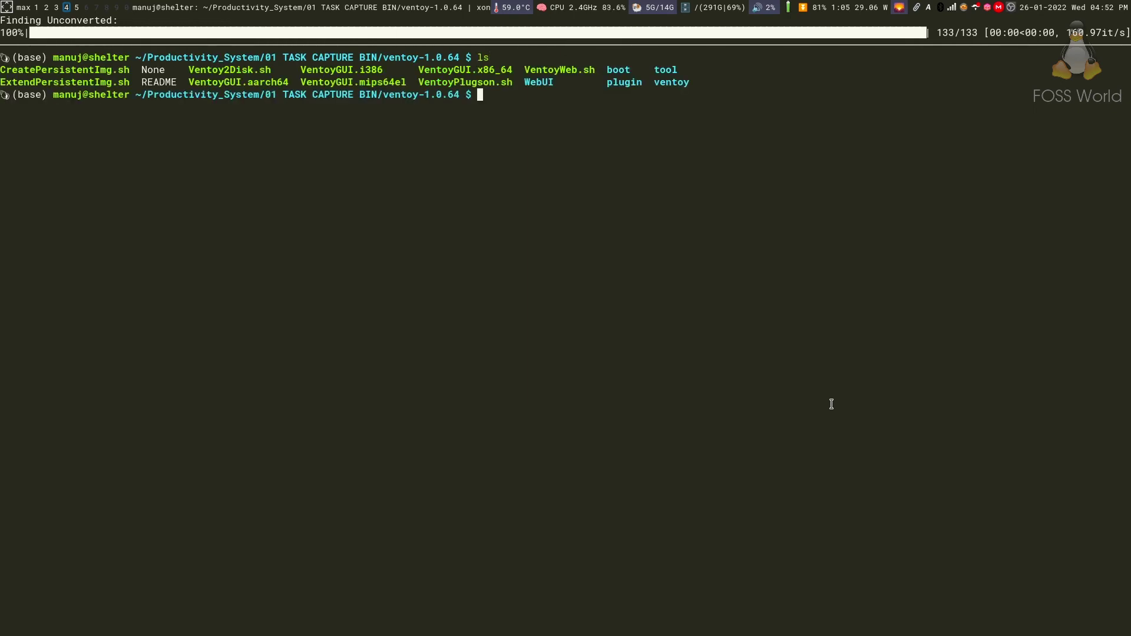
pyautogui.write('./Ven')
pyautogui.press('Tab')
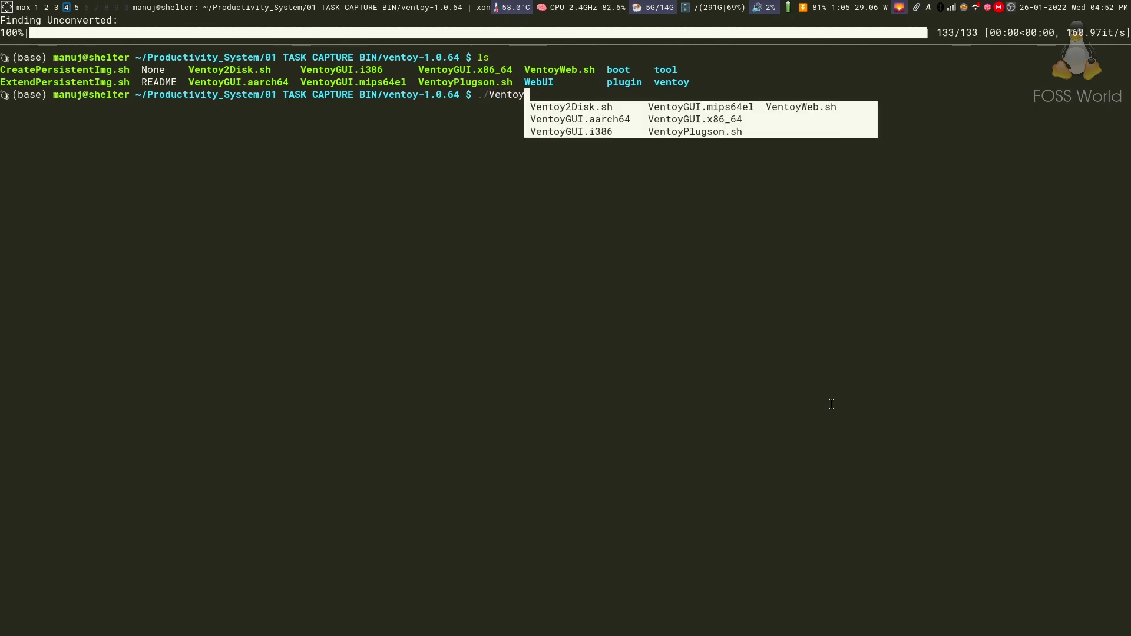
pyautogui.press('Tab')
pyautogui.press('Right')
pyautogui.press('Down')
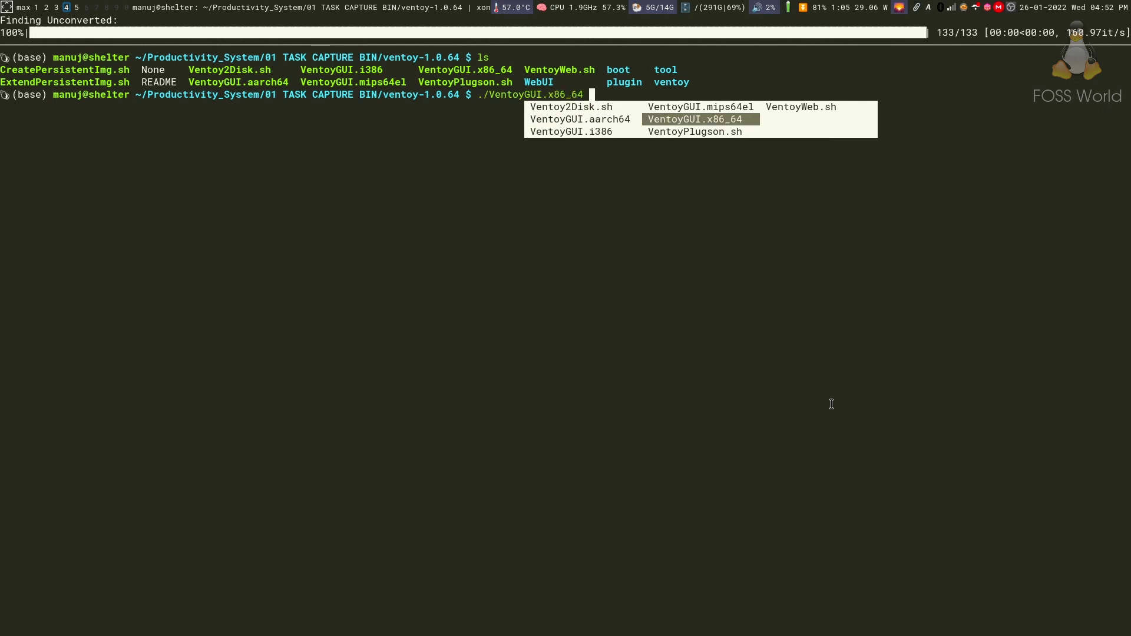
pyautogui.press('Return')
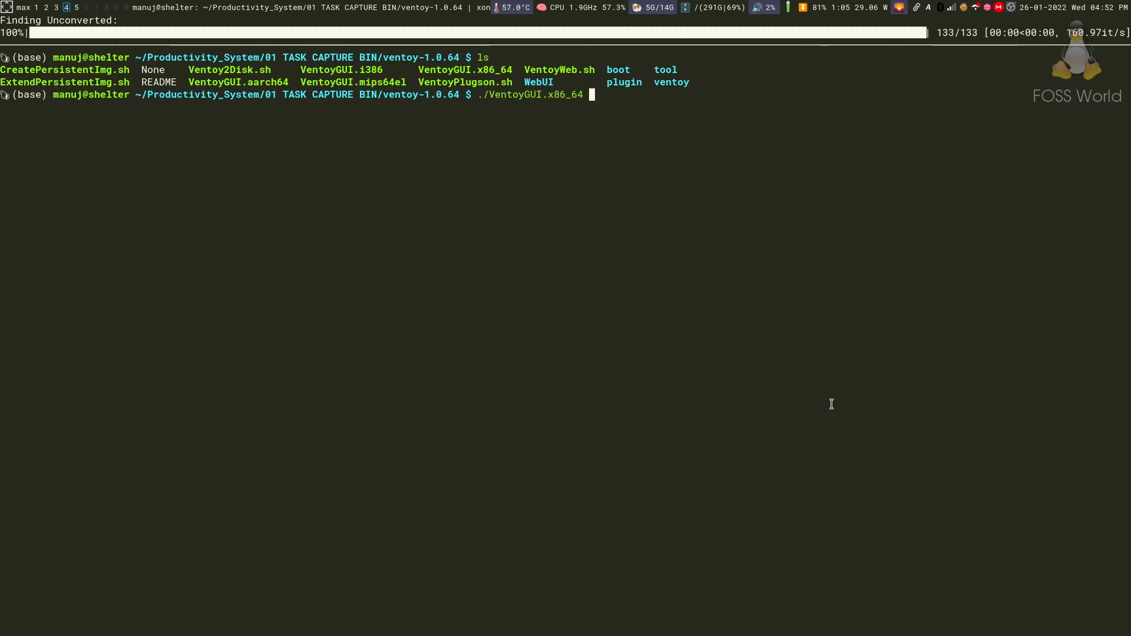
pyautogui.press('Return')
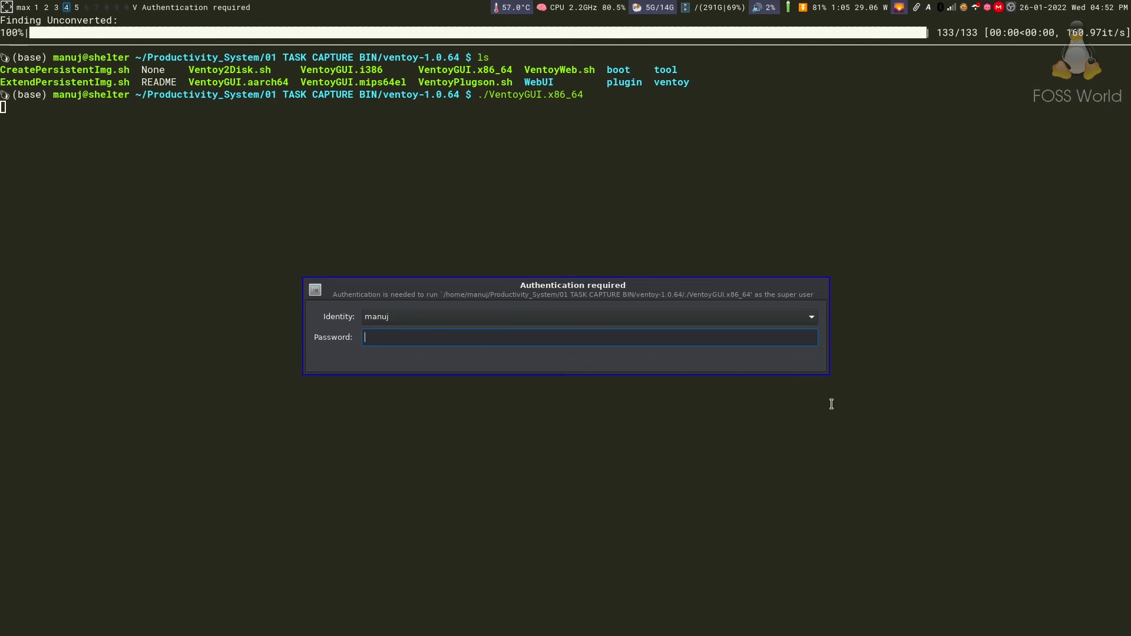
pyautogui.write('●●●●●●●●●●')
pyautogui.press('Return')
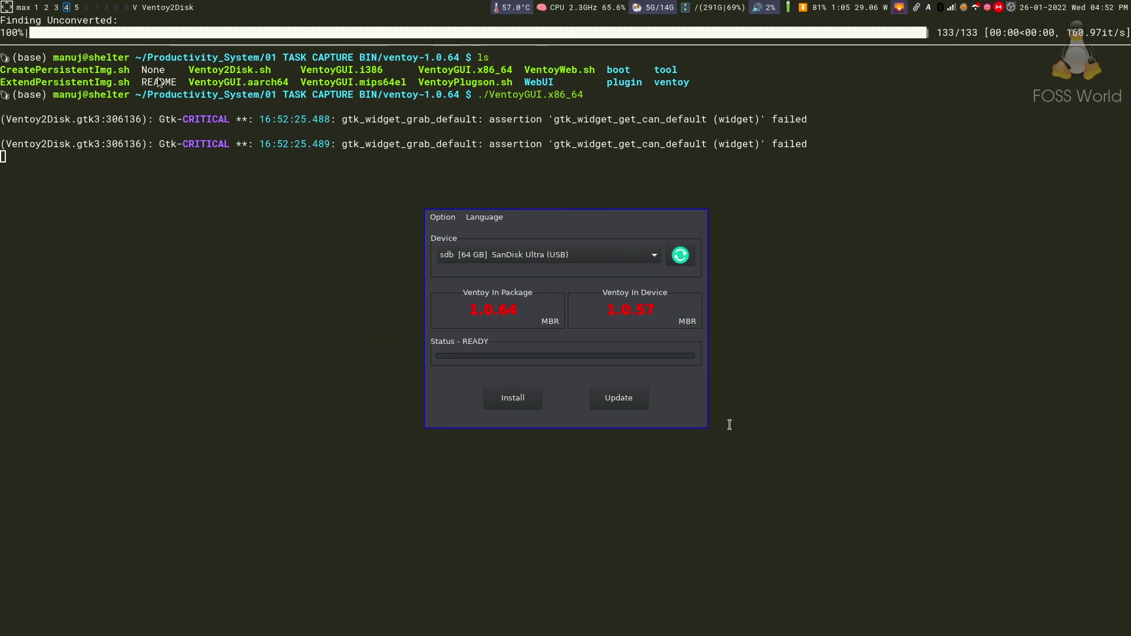
pyautogui.press('space')
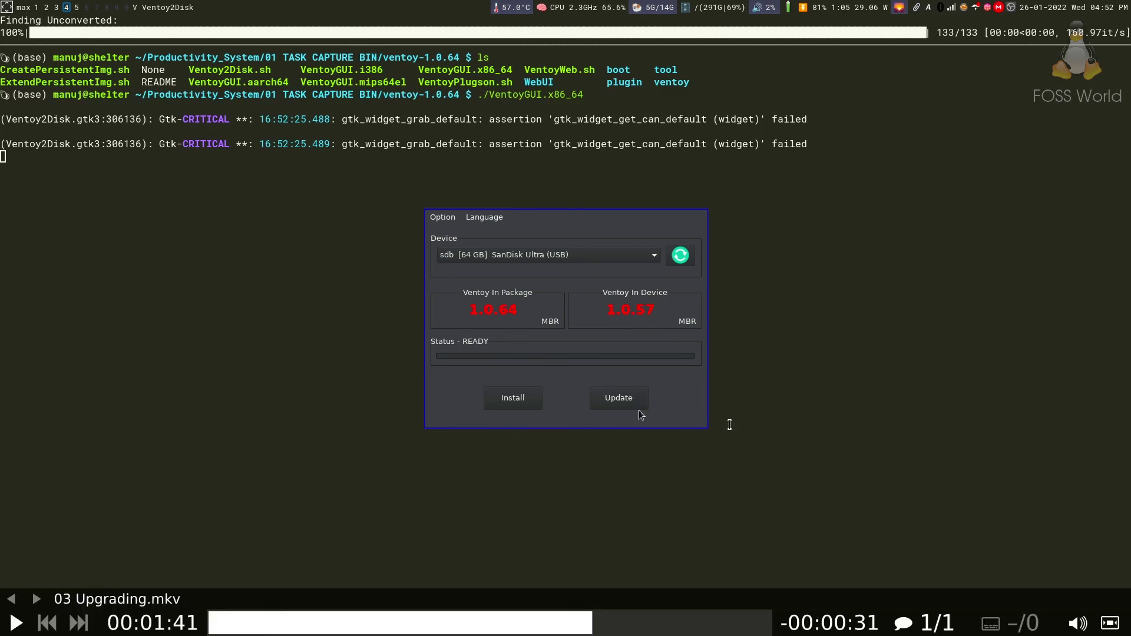
pyautogui.press('space')
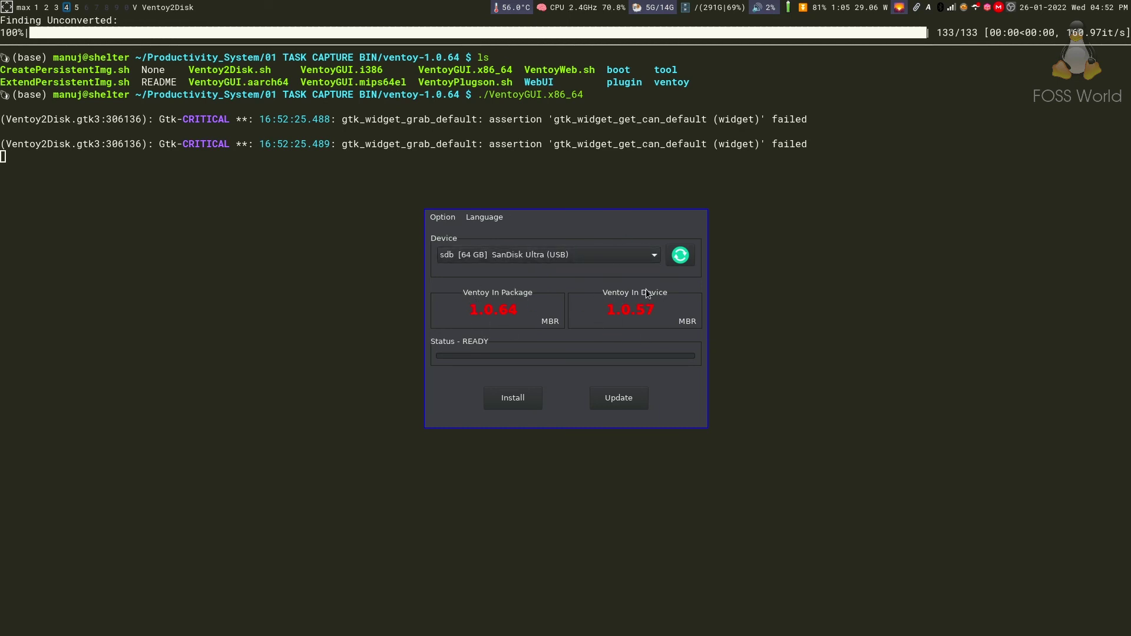
# Update the 64 GB SanDisk drive from 1.0.57 to 1.0.64, then browse the Option and Language menus.
pyautogui.click(624, 406)
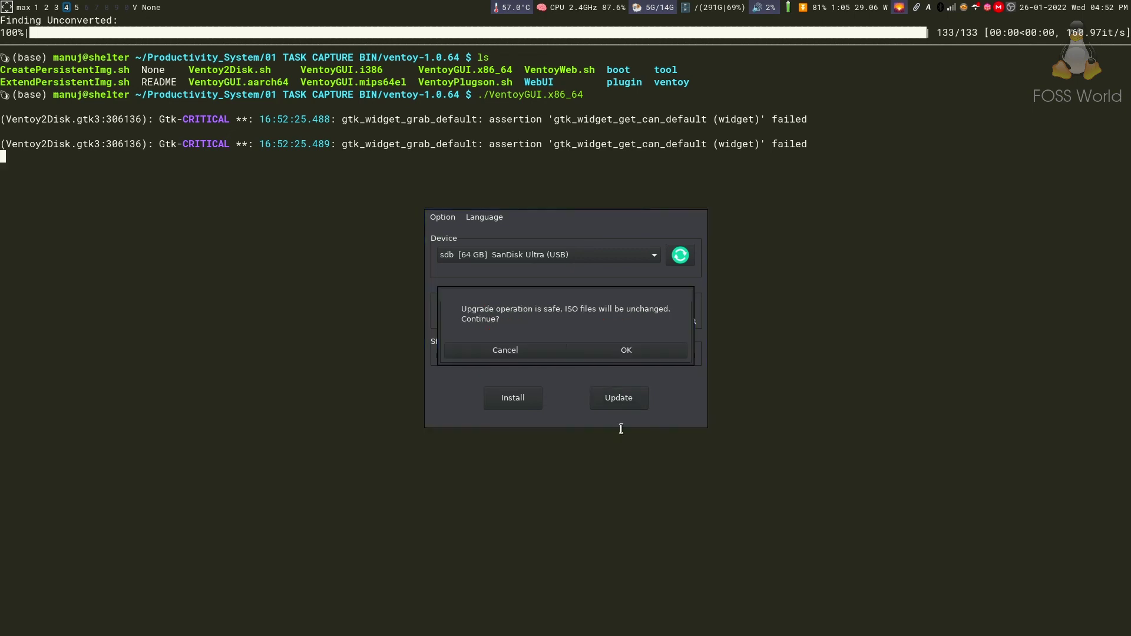
pyautogui.click(511, 337)
pyautogui.click(613, 351)
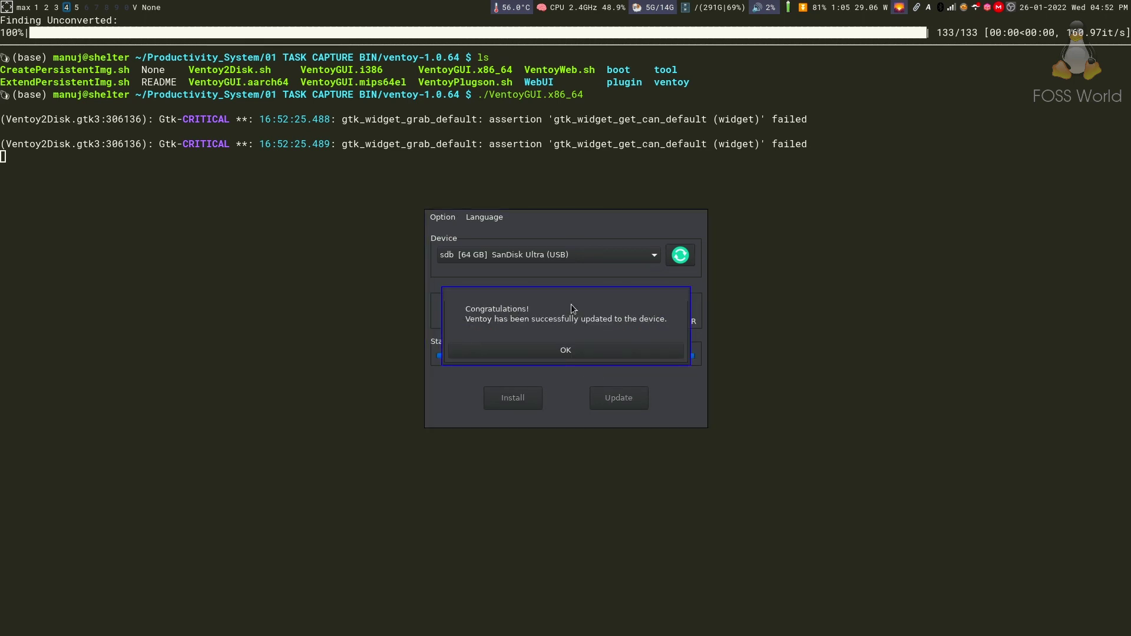
pyautogui.click(569, 354)
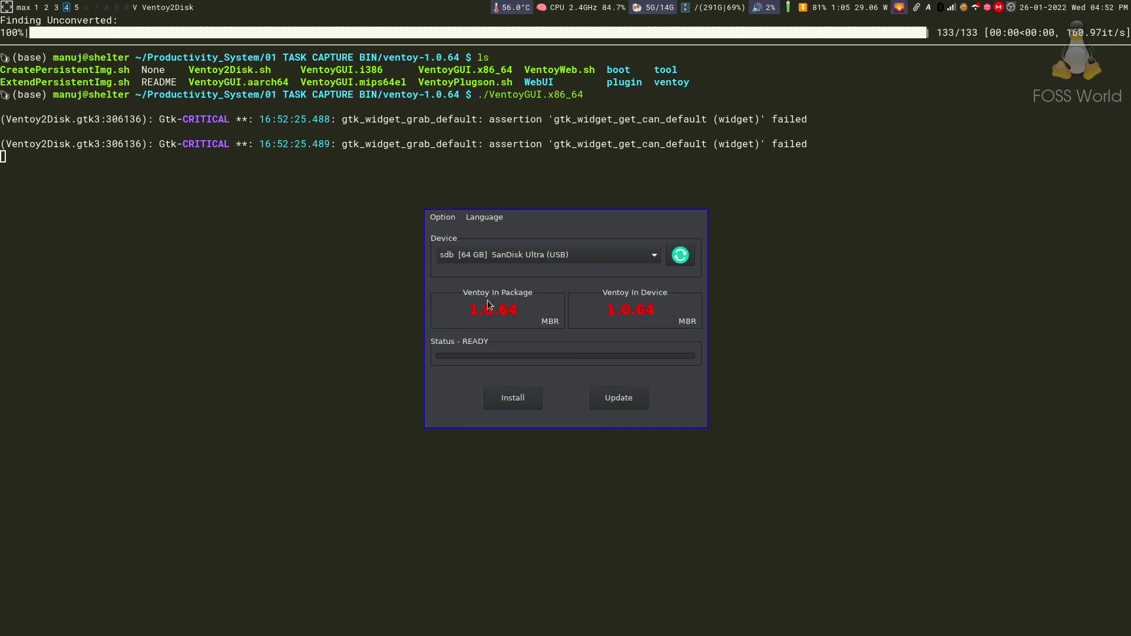
pyautogui.click(443, 217)
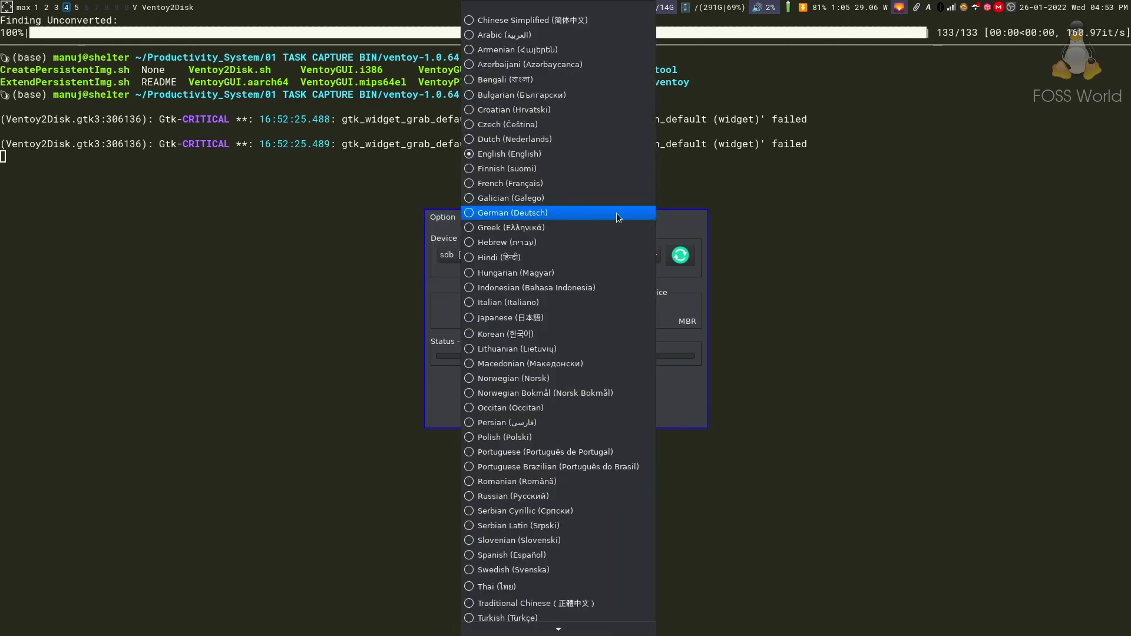
pyautogui.click(676, 221)
# Close Ventoy2Disk, return to ranger, and trash the ventoy-1.0.64 folder with :trash.
pyautogui.press('super+w')
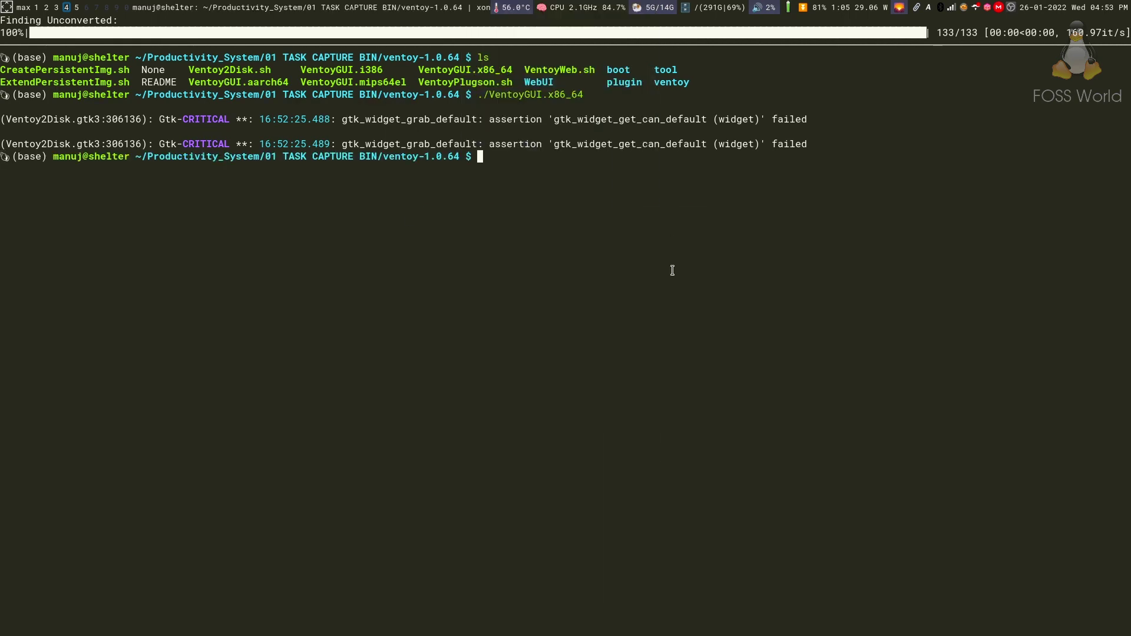
pyautogui.hotkey('ctrl', 'l')
pyautogui.hotkey('ctrl', 'o')
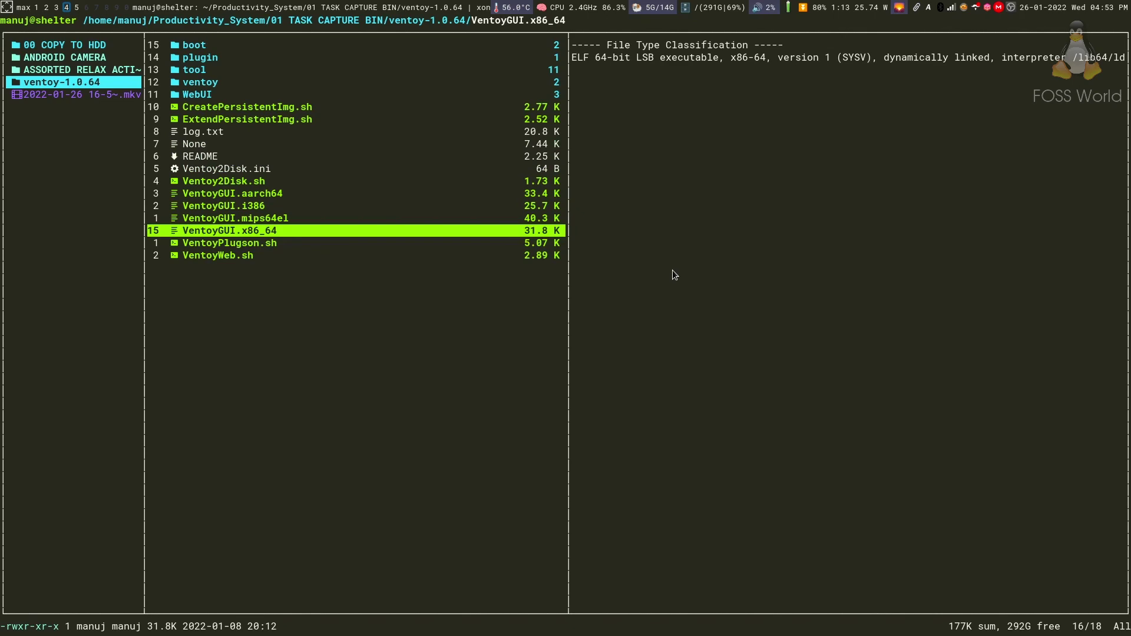
pyautogui.press('h')
pyautogui.press('d')
pyautogui.hotkey('shift', 't')
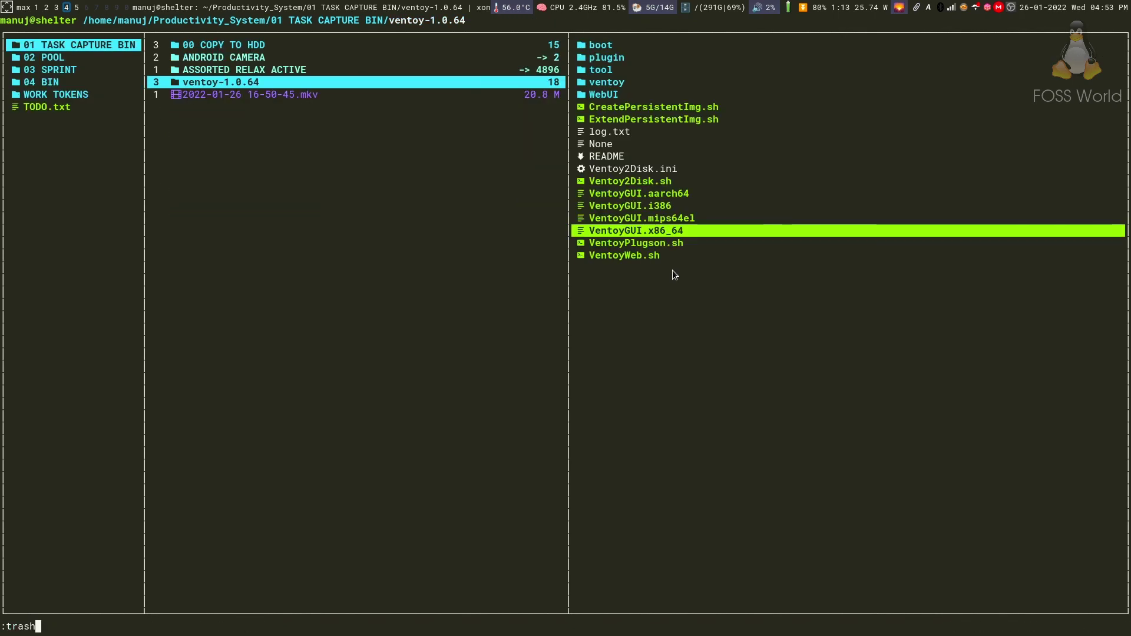
pyautogui.press('Return')
pyautogui.press('y')
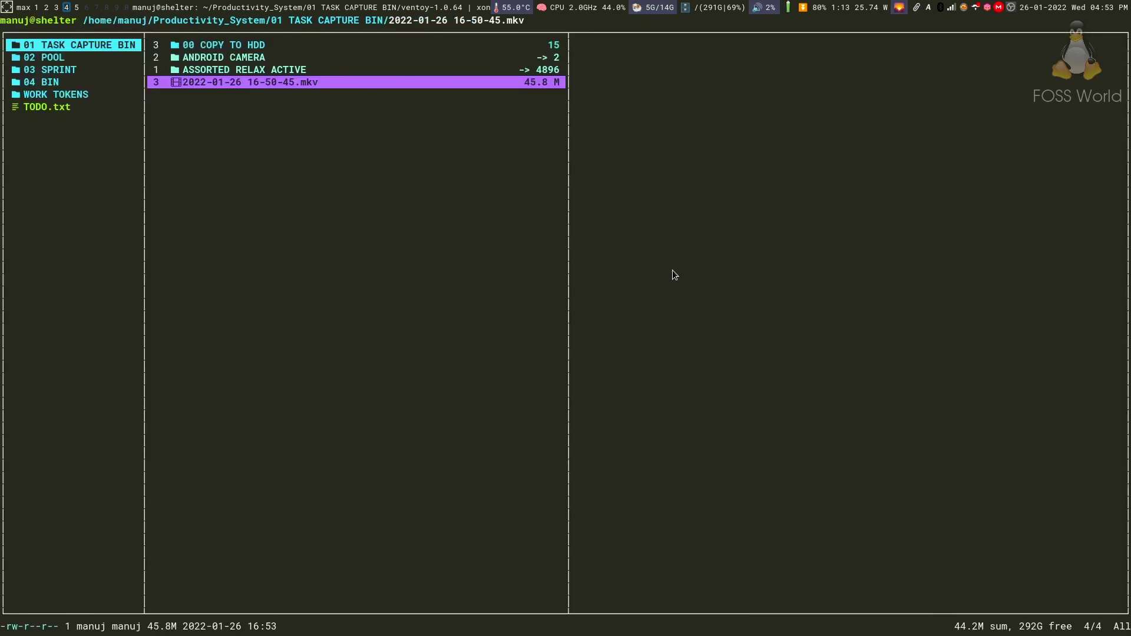